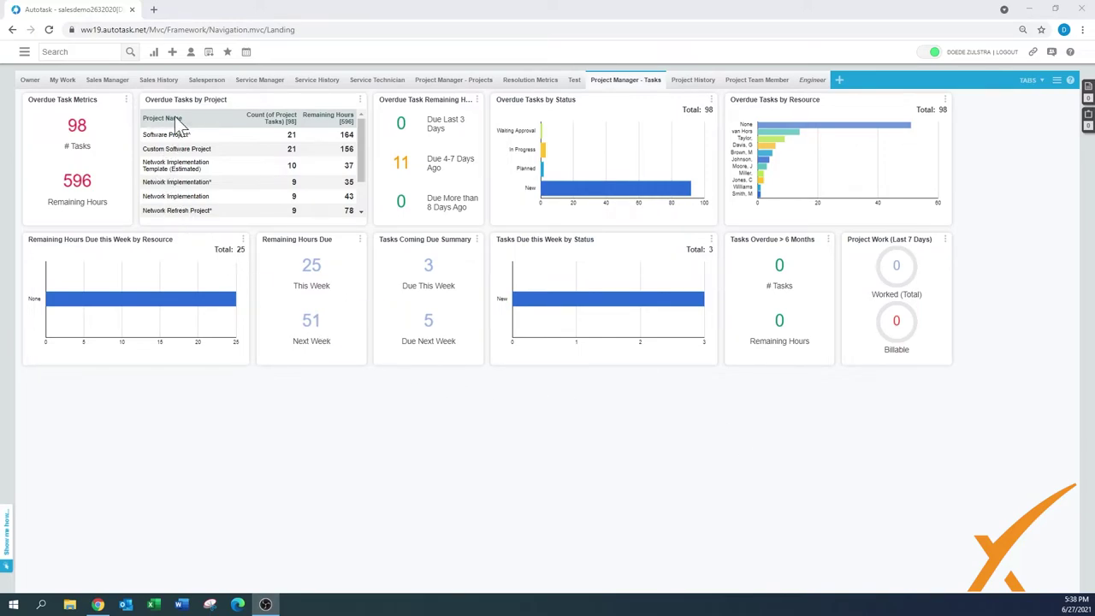
Go to Contracts > Contracts in the main navigation to reach the Contract Search page.
left_click(172, 53)
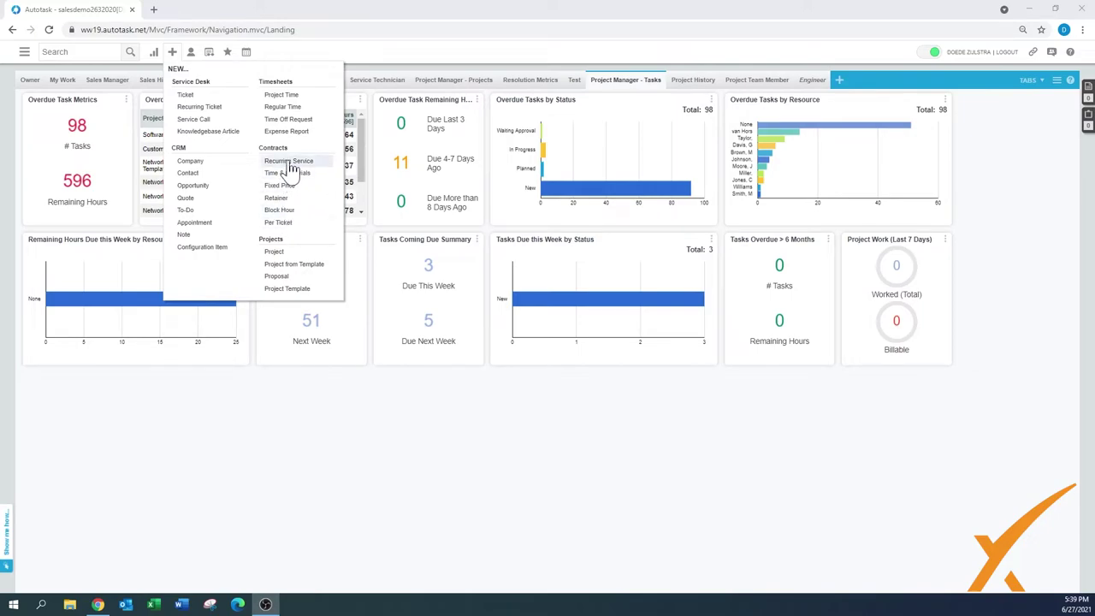
mouse_move(24, 53)
mouse_move(36, 100)
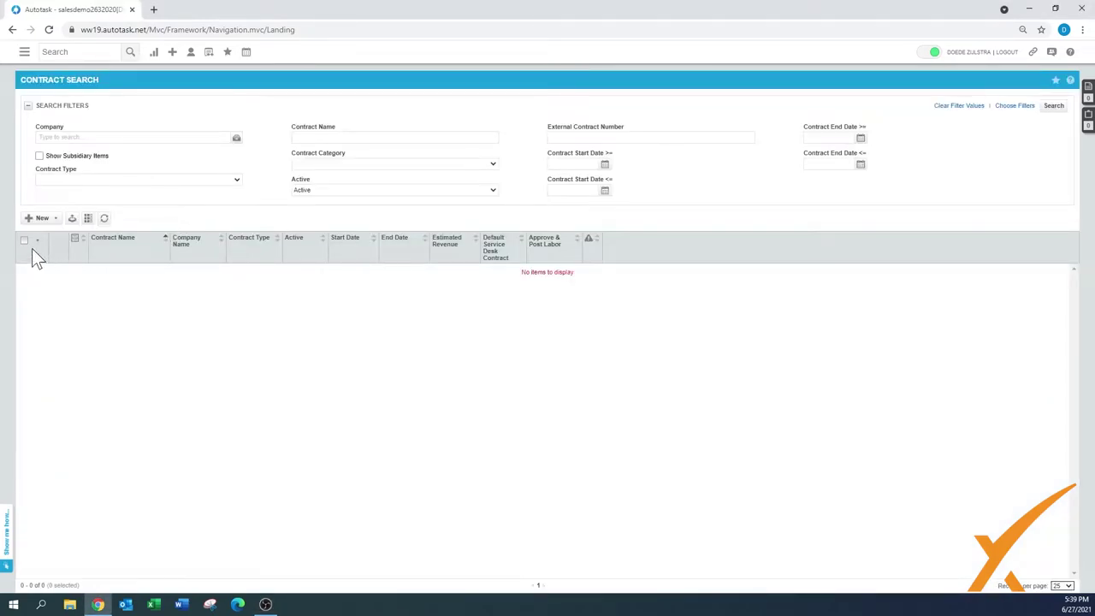
Start a new Recurring Service Contract from the New menu on Contract Search.
mouse_move(39, 222)
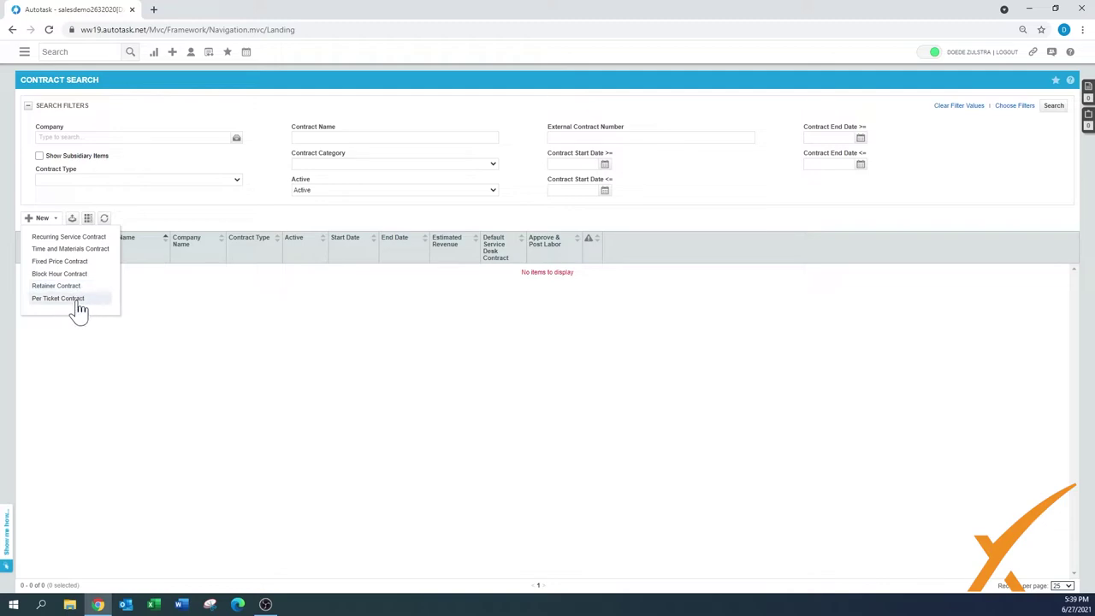
left_click(78, 239)
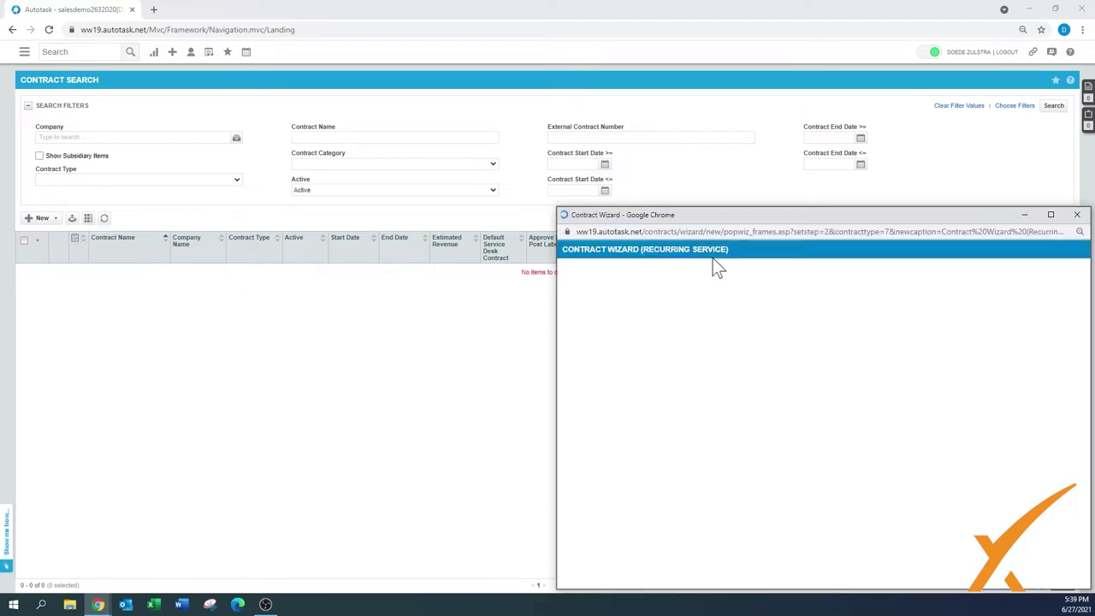
Name the contract 'Contract - Company Name' and assign it to A1 Facilities Management.
left_click_drag(715, 216, 535, 124)
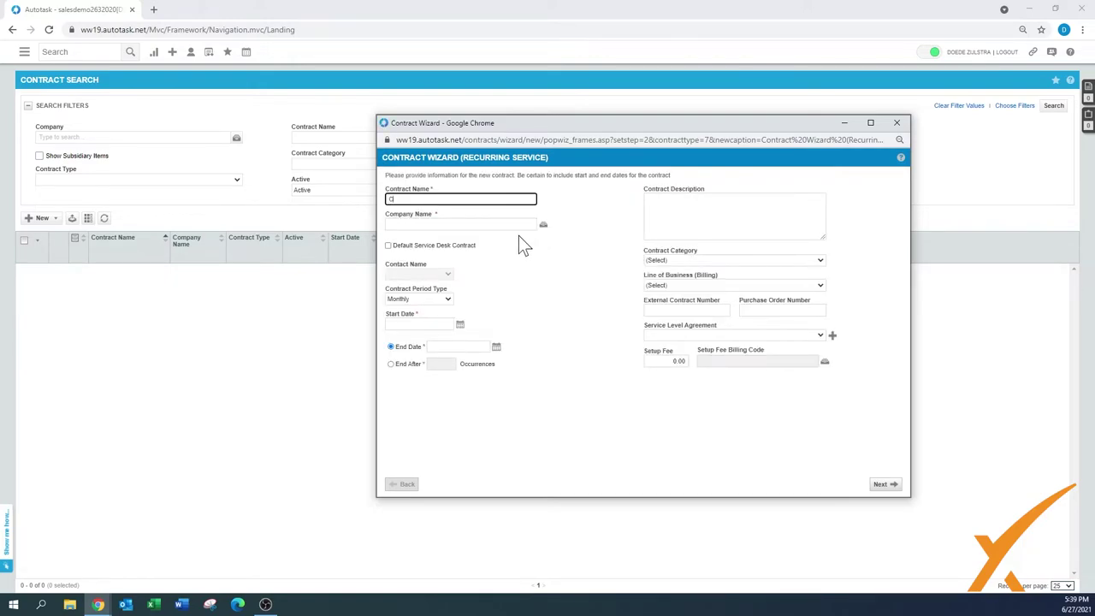
type("Contract - Company Name")
left_click(543, 224)
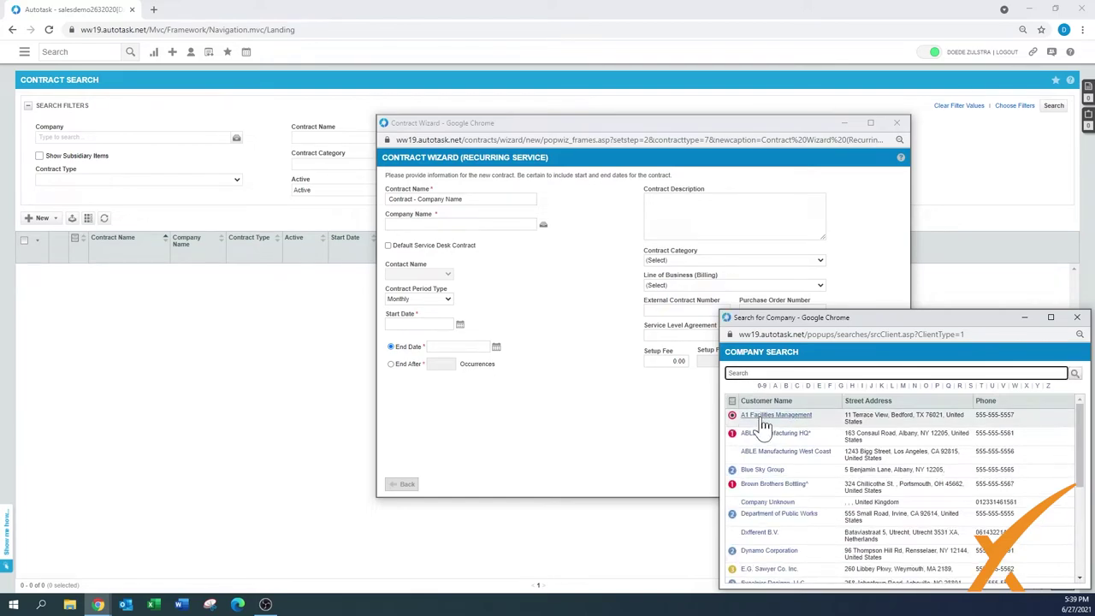
left_click(759, 416)
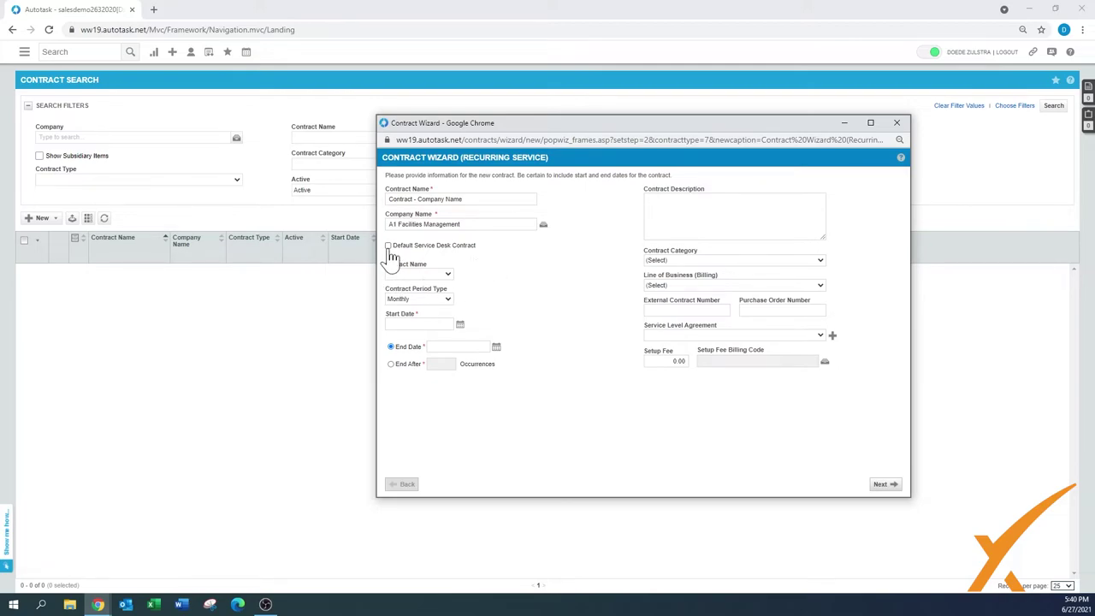
Keep the period Monthly, start on 01/06/2021, and end the contract after 25 occurrences.
left_click(422, 301)
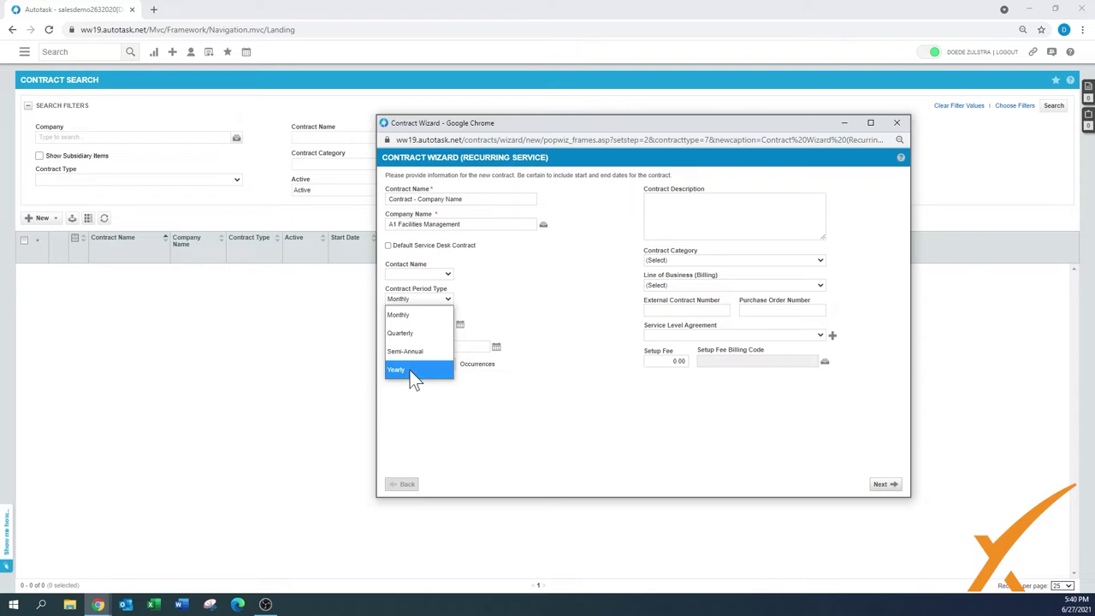
left_click(405, 318)
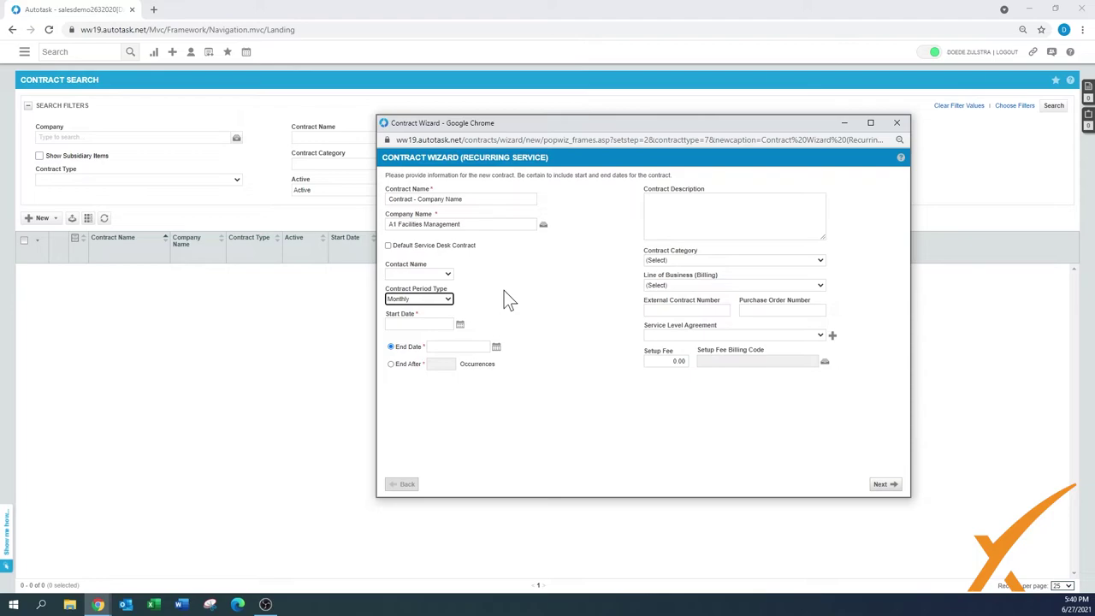
left_click(460, 324)
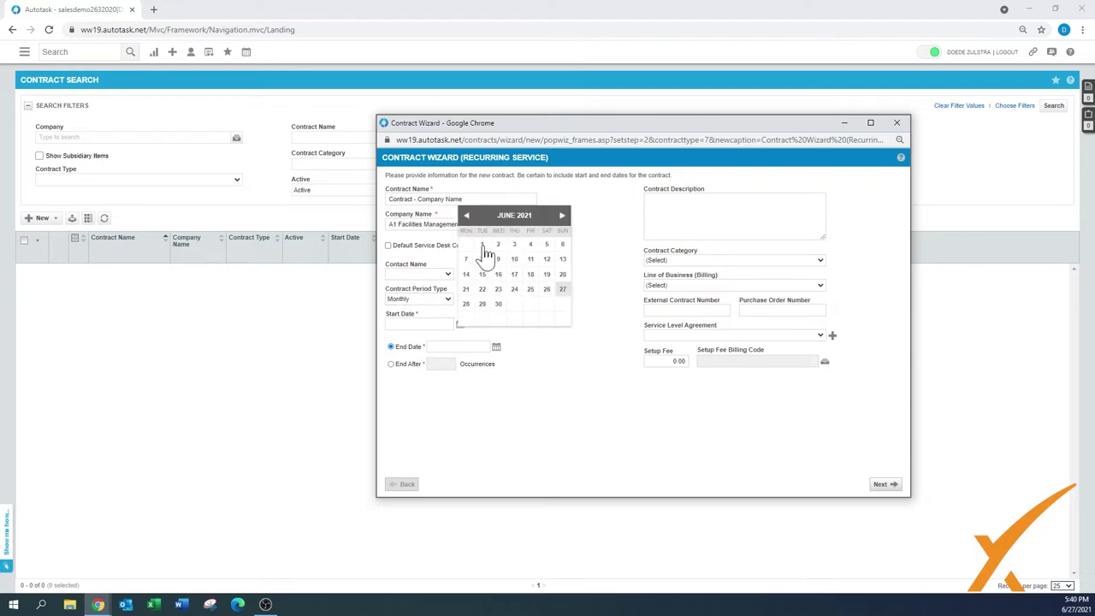
left_click(482, 245)
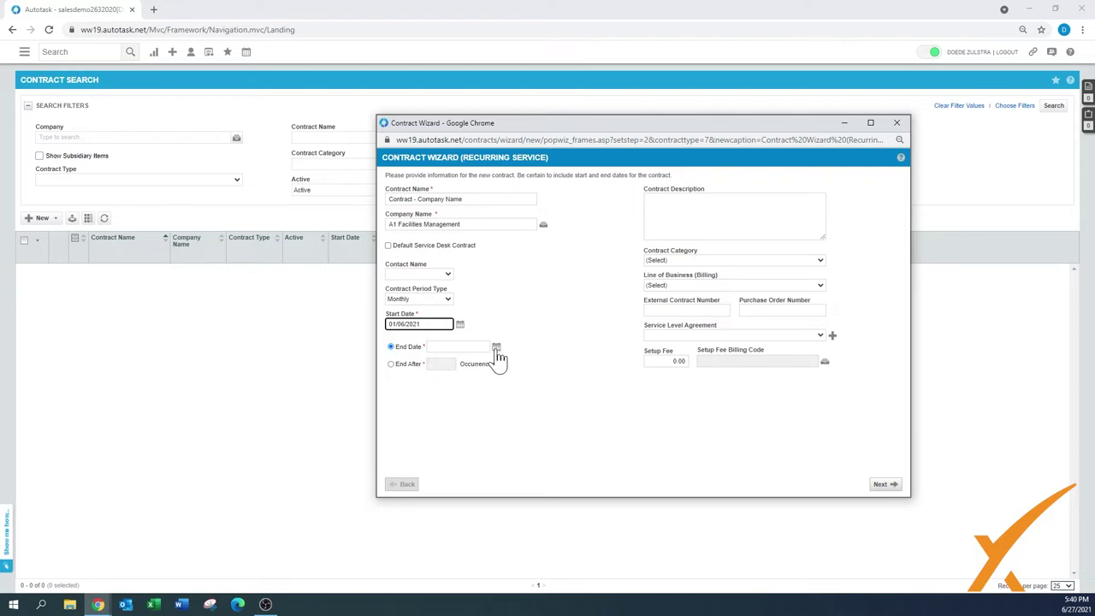
left_click(390, 363)
left_click(452, 364)
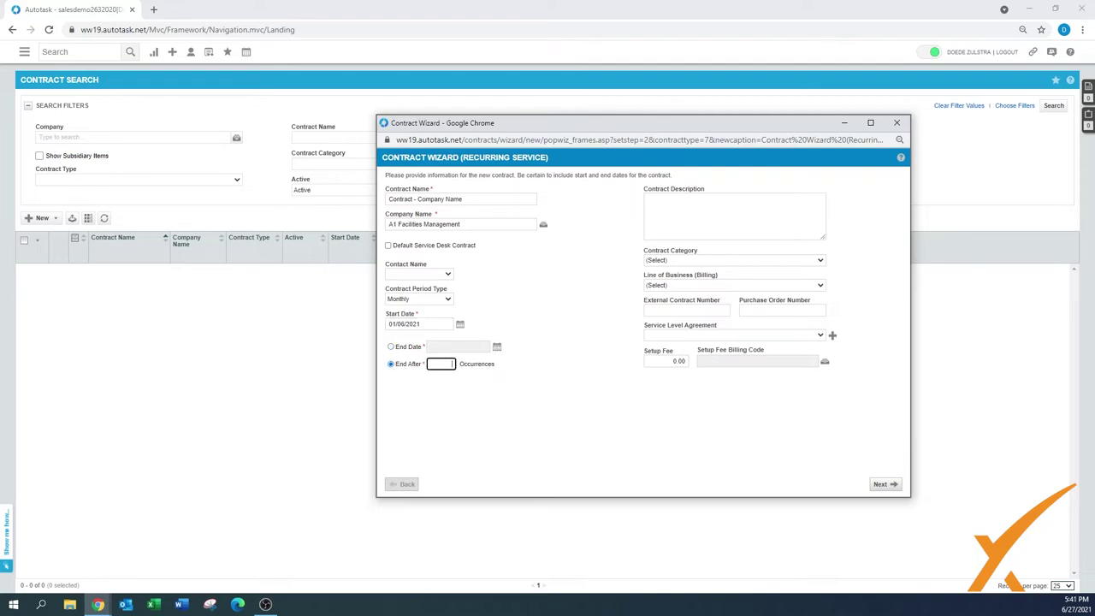
left_click(516, 403)
left_click(684, 210)
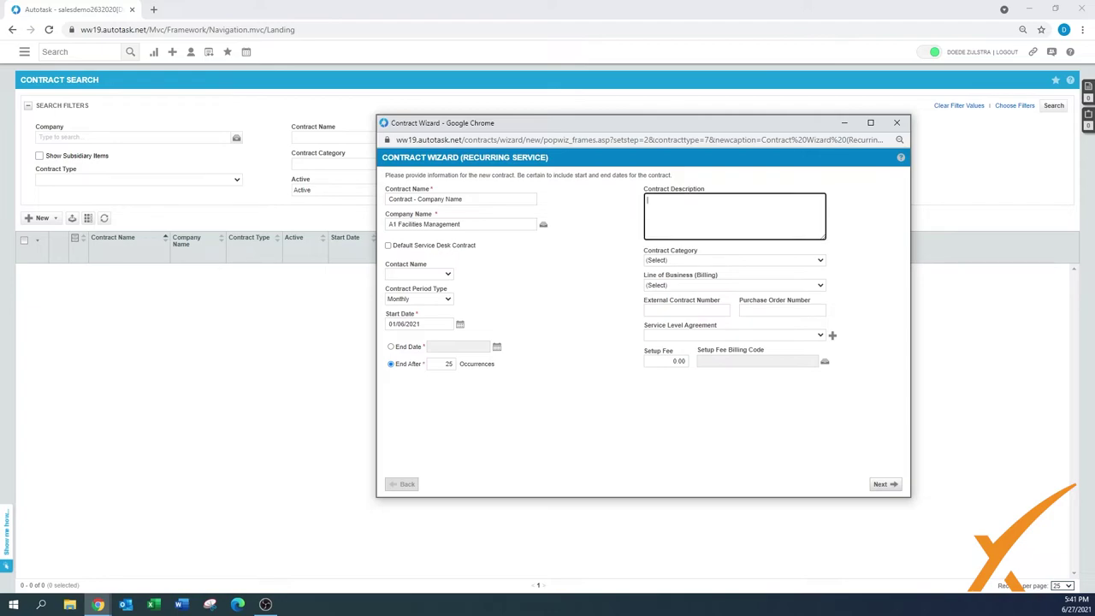
Set category to IT:Managed Service - Gold and billing line of business to General > Services.
left_click(674, 260)
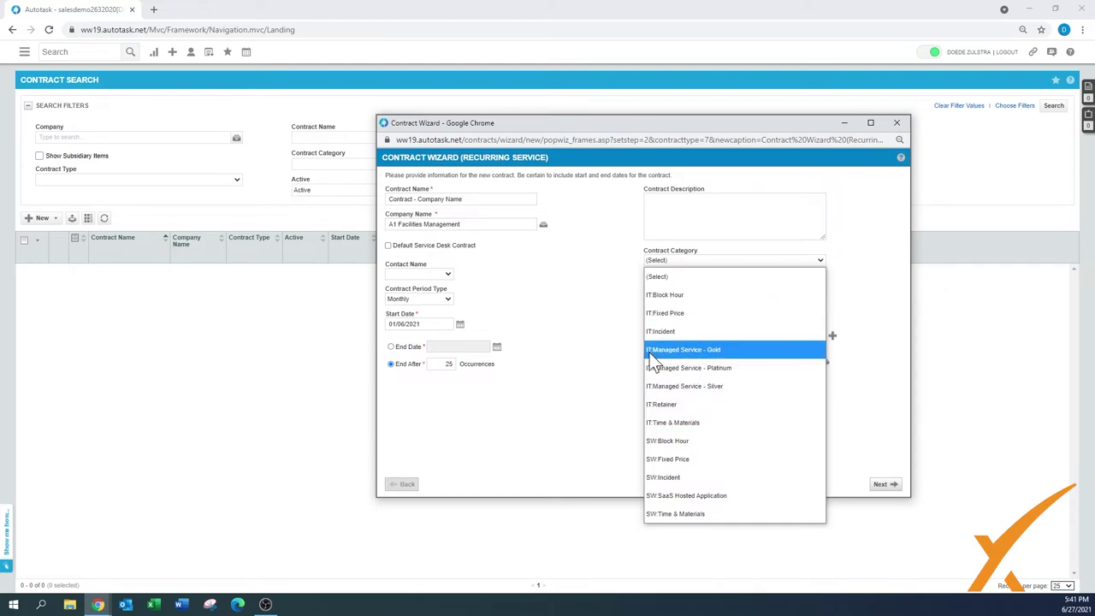
left_click(708, 350)
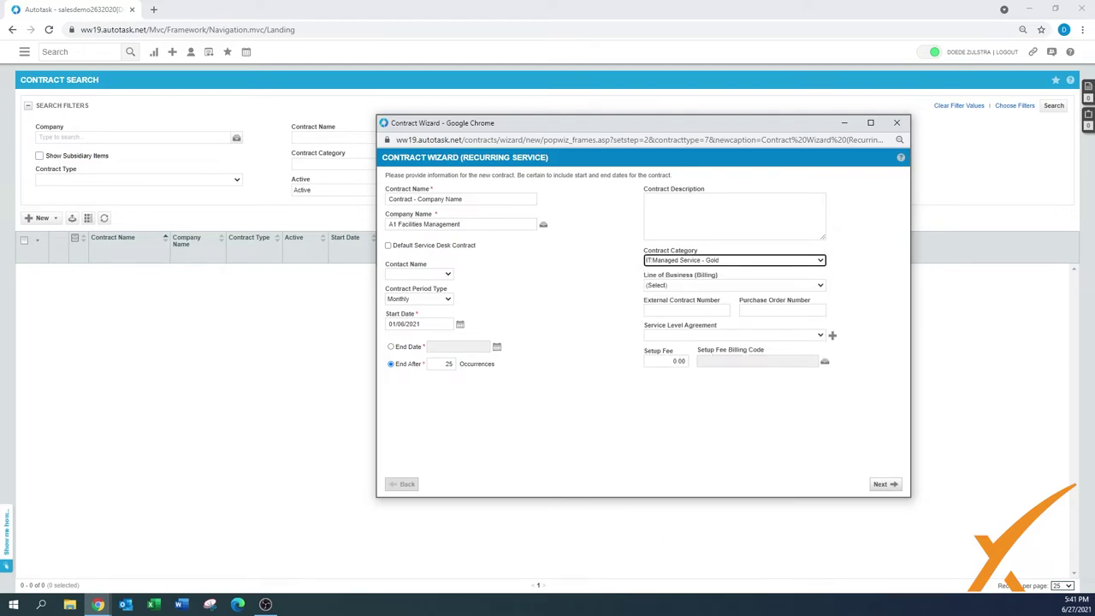
left_click(685, 285)
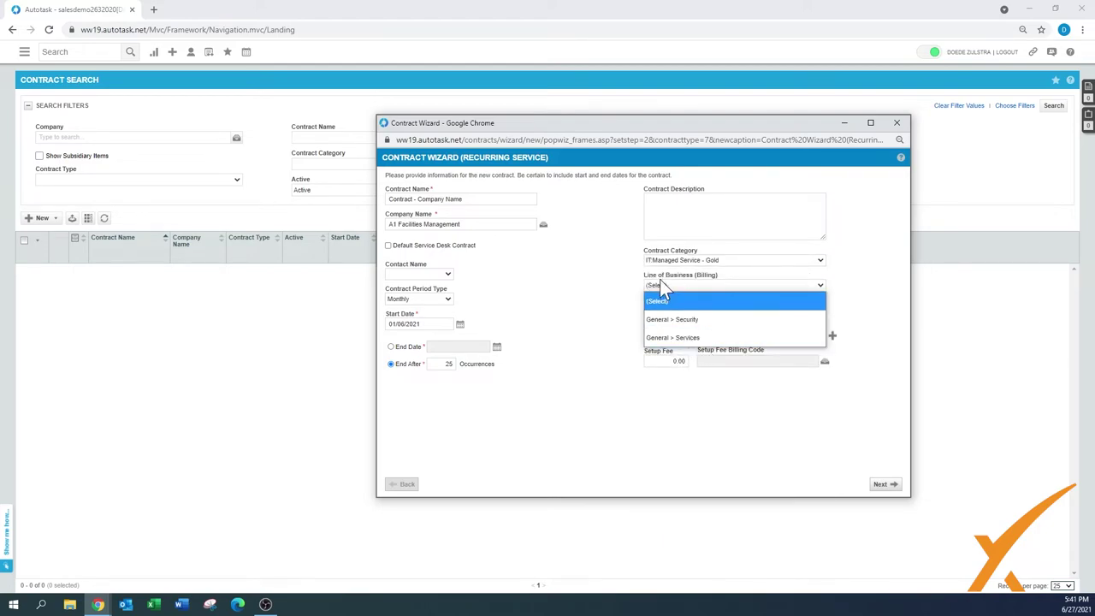
left_click(675, 339)
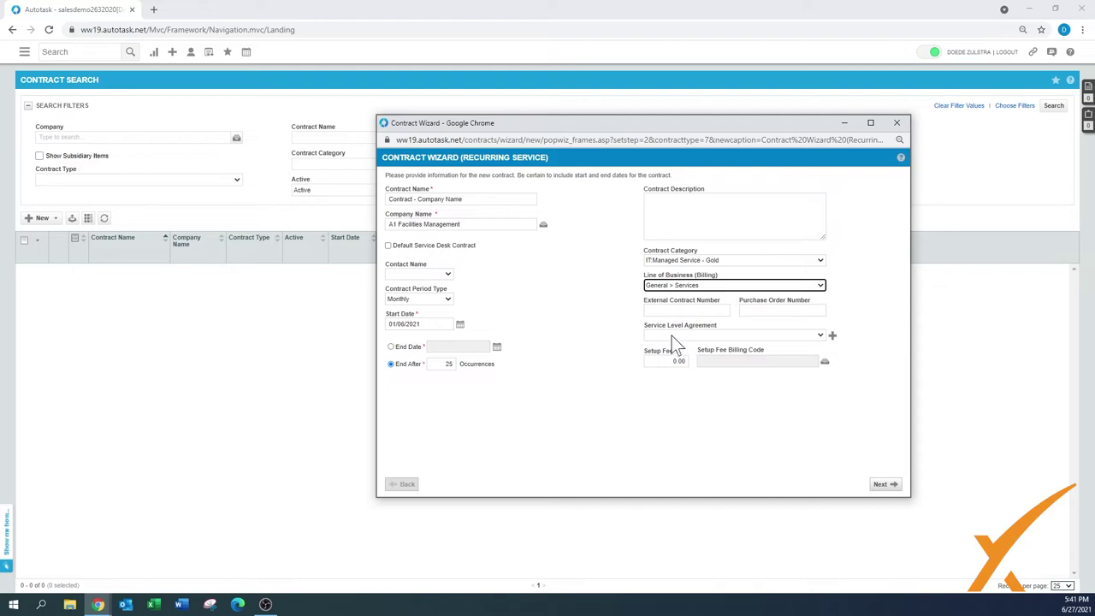
left_click(686, 310)
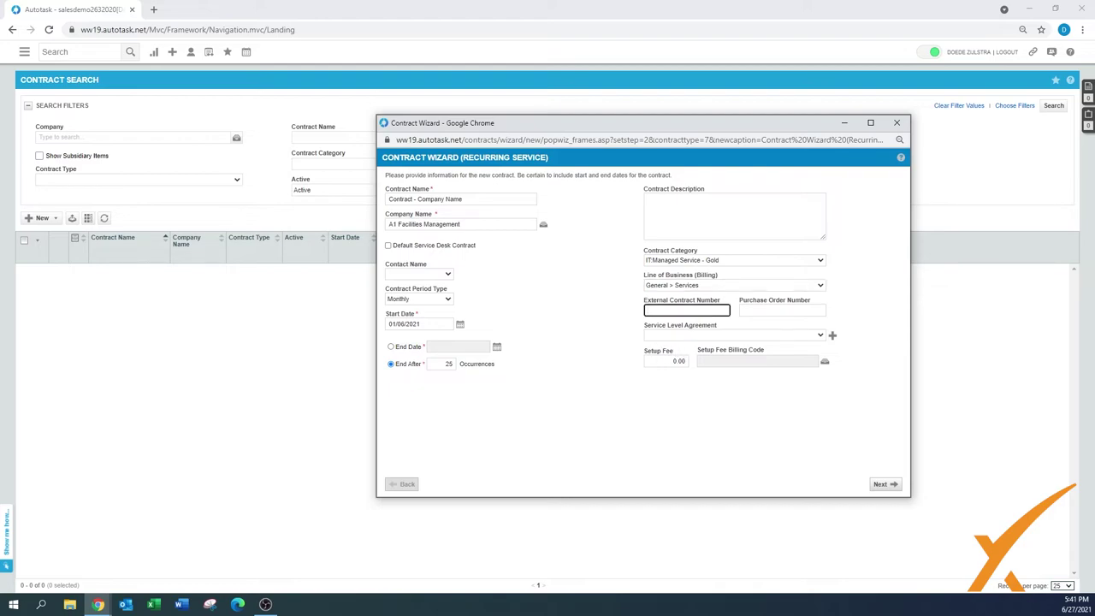
left_click(761, 311)
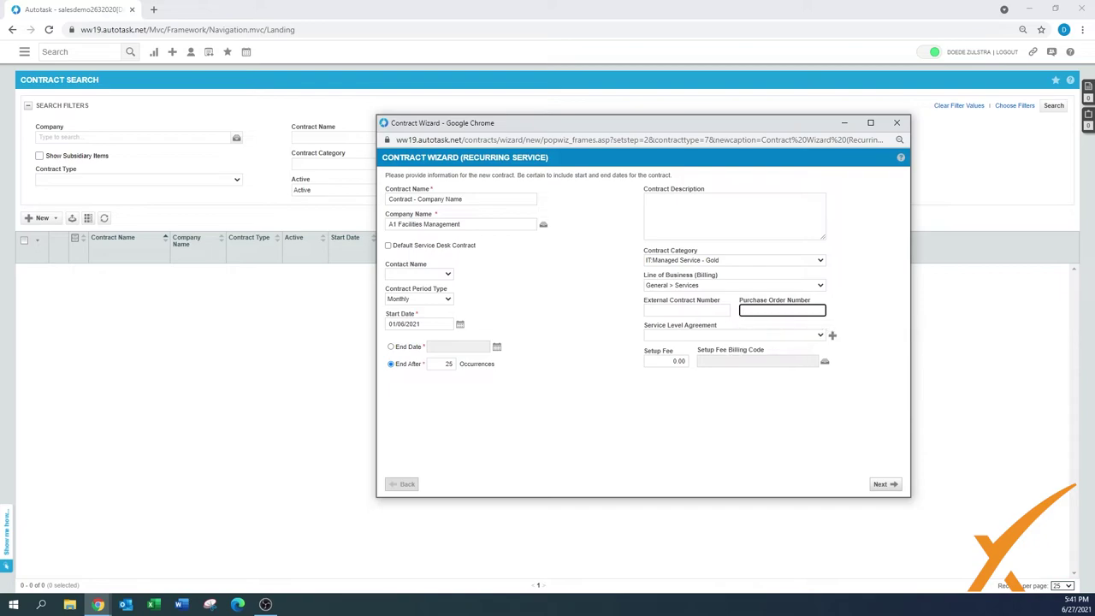
left_click(667, 336)
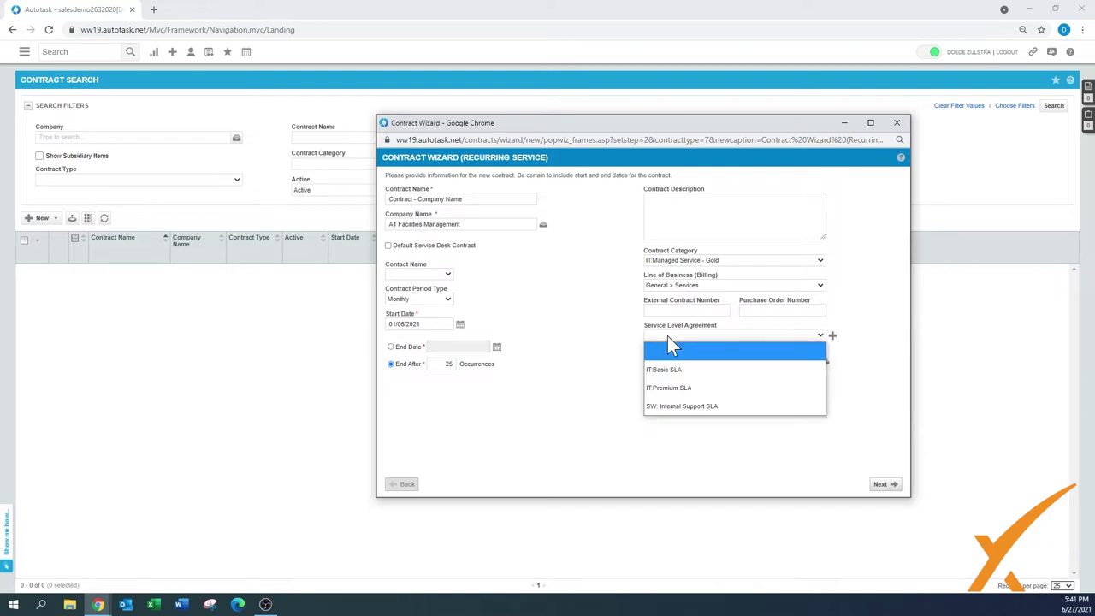
Apply IT:Premium SLA and a 25.00 setup fee billed as Managed Services, then advance to services.
left_click(680, 391)
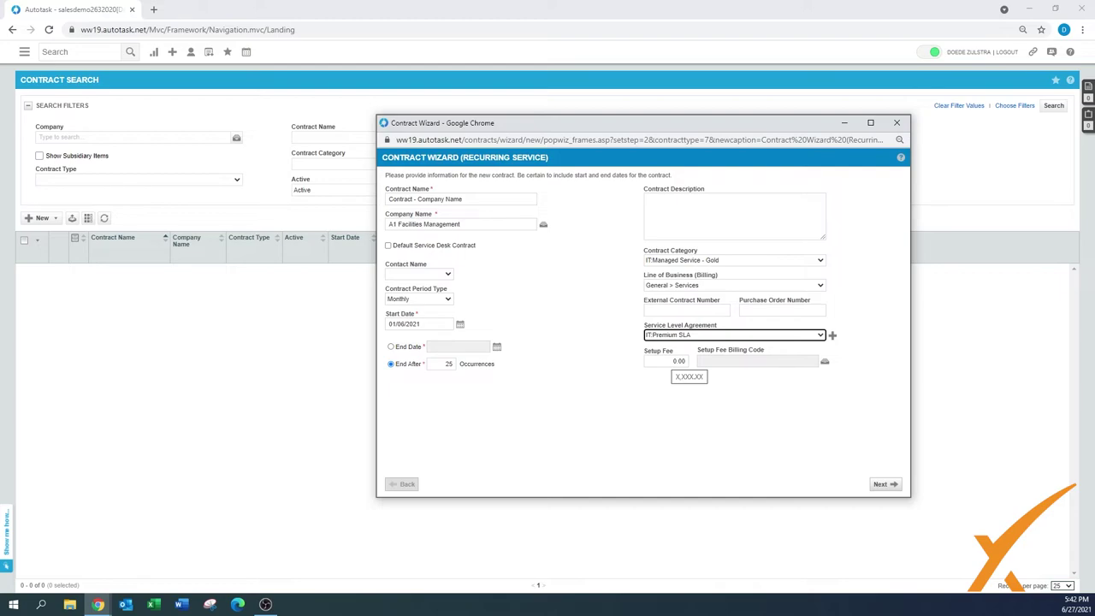
key("Tab")
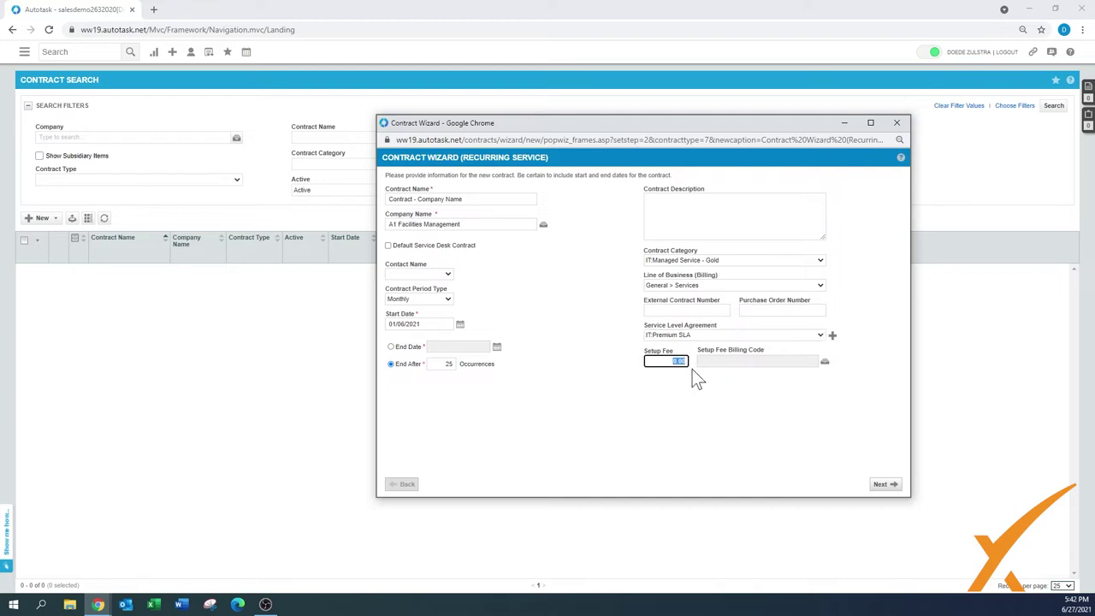
key("Tab")
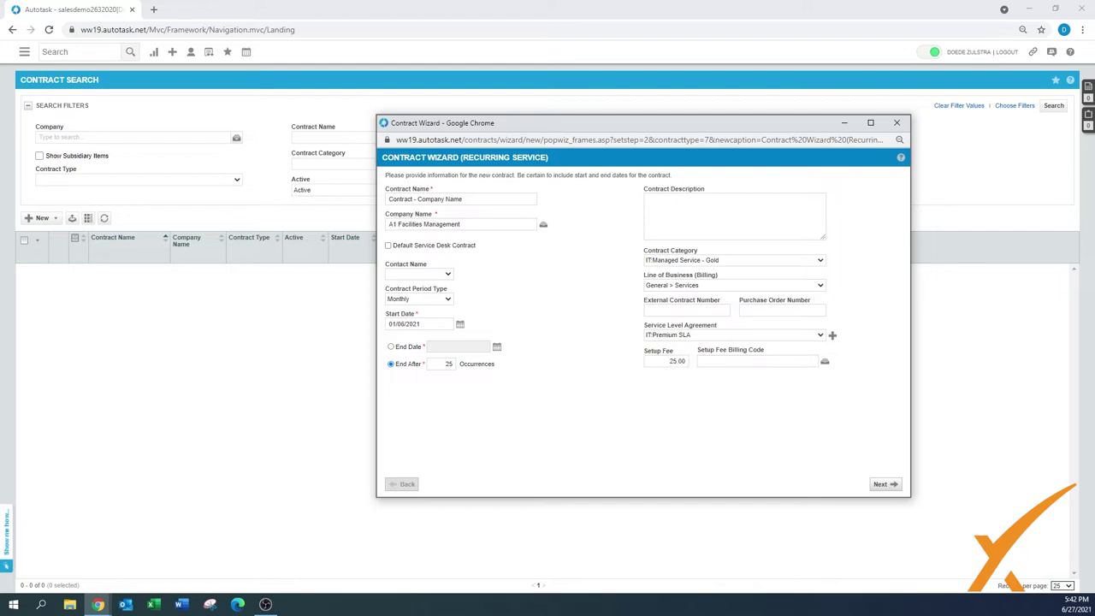
left_click(824, 362)
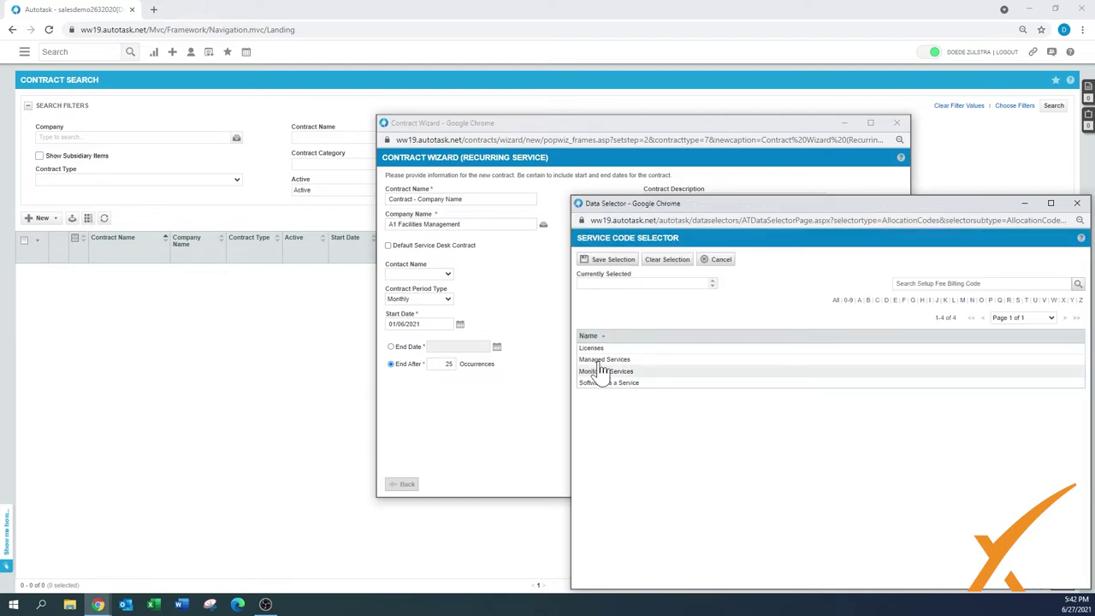
left_click(604, 359)
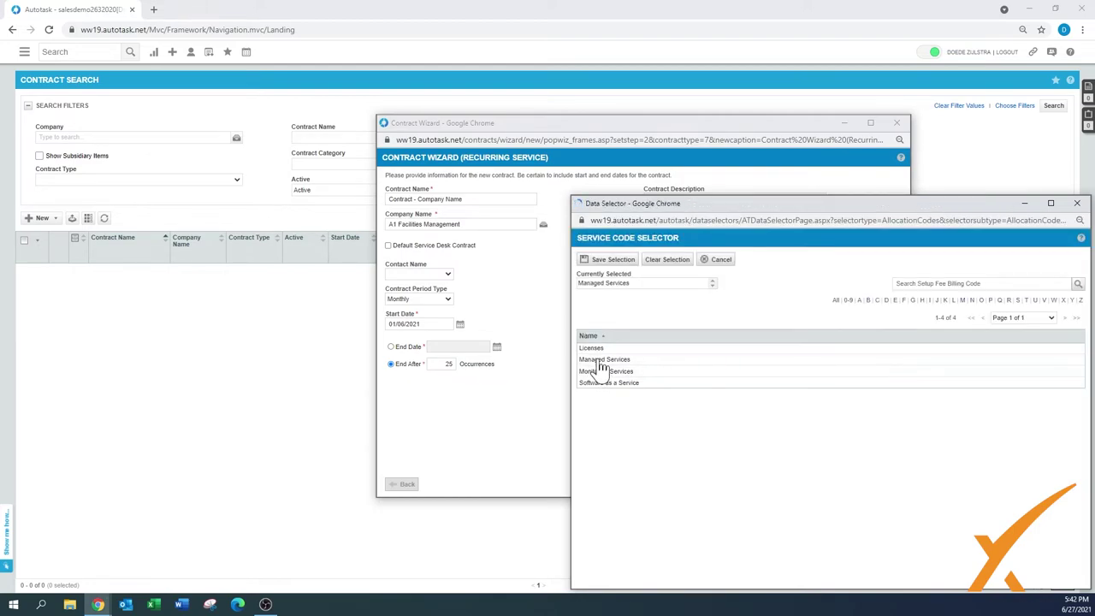
left_click(613, 260)
left_click(882, 484)
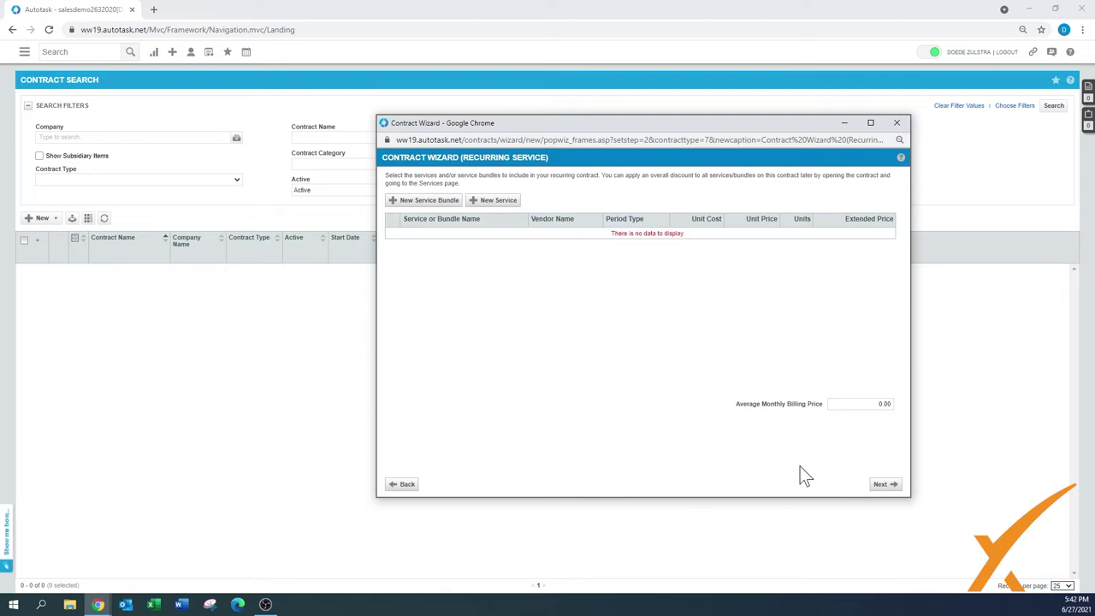
Set labor to be approved and posted Manually with start/stop times required, then continue.
left_click(883, 484)
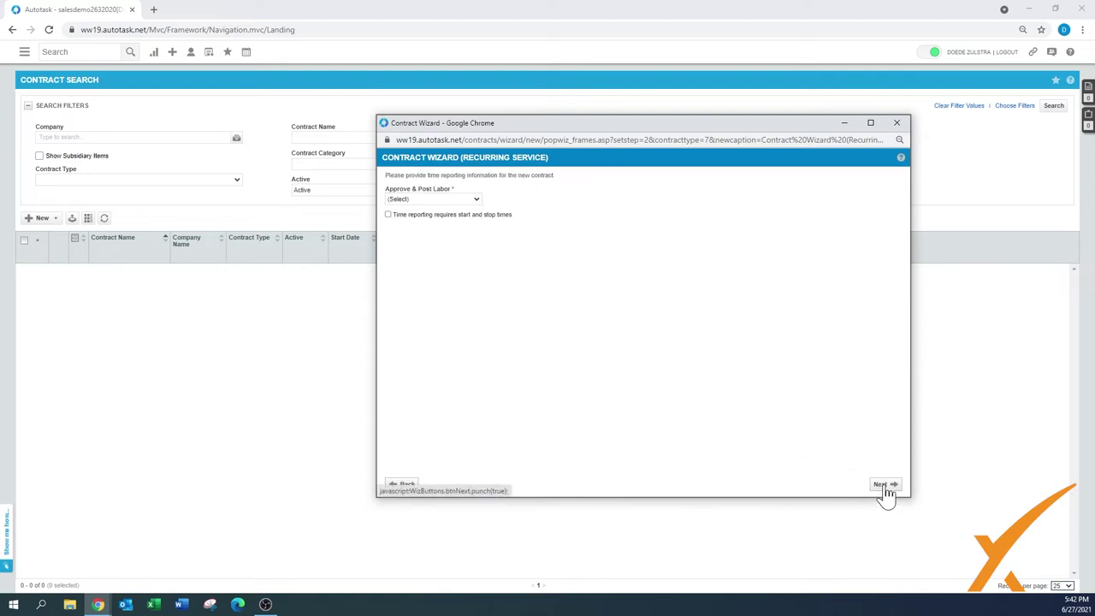
left_click(416, 198)
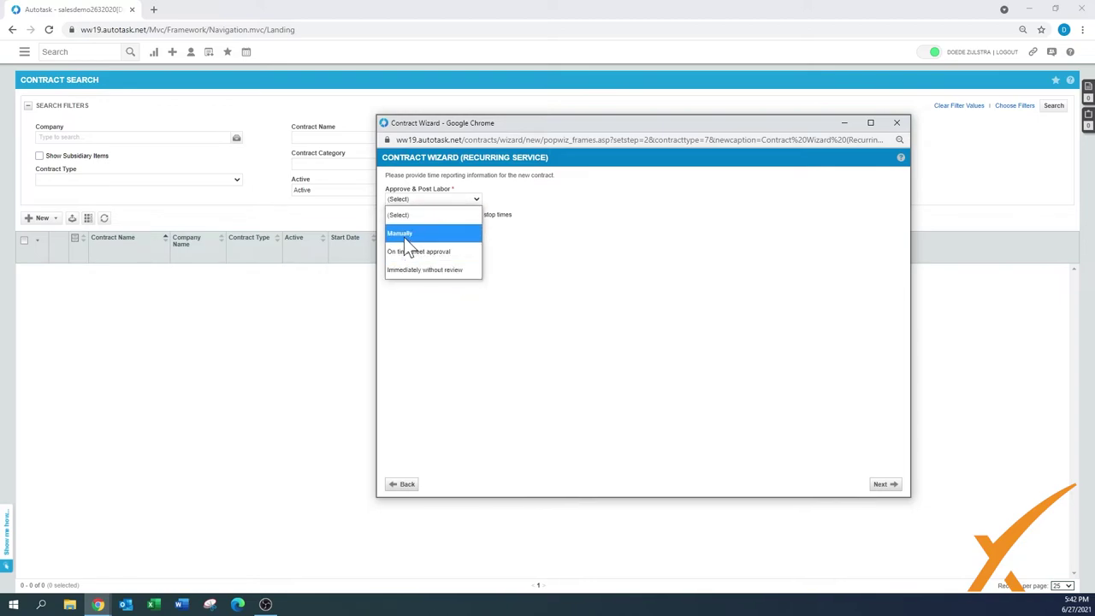
left_click(402, 235)
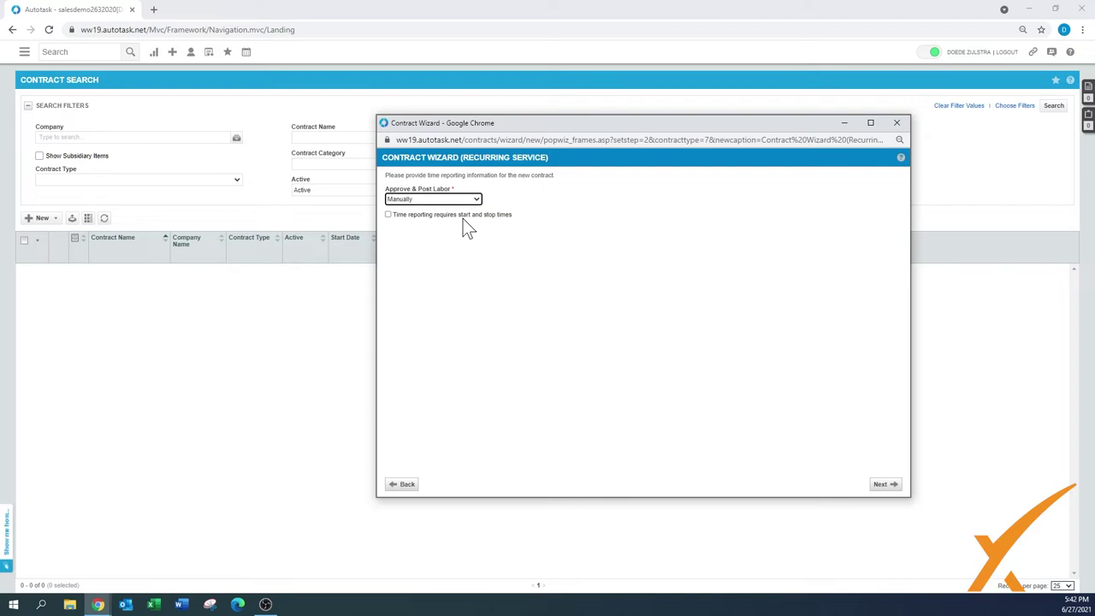
left_click(388, 216)
left_click(882, 486)
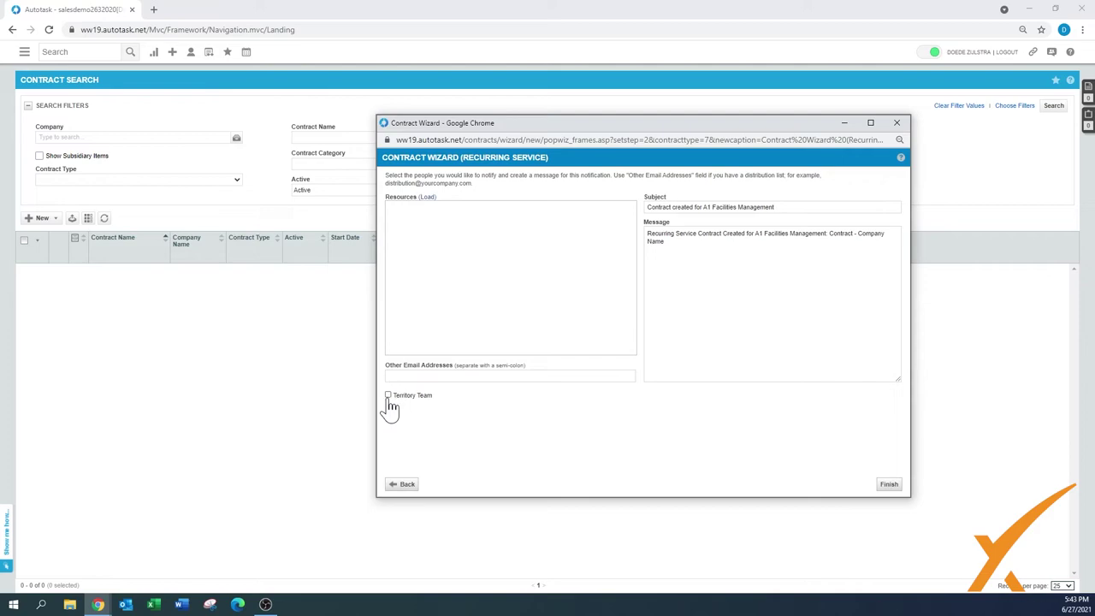
Finish the Contract Wizard to create the recurring service contract.
left_click(890, 485)
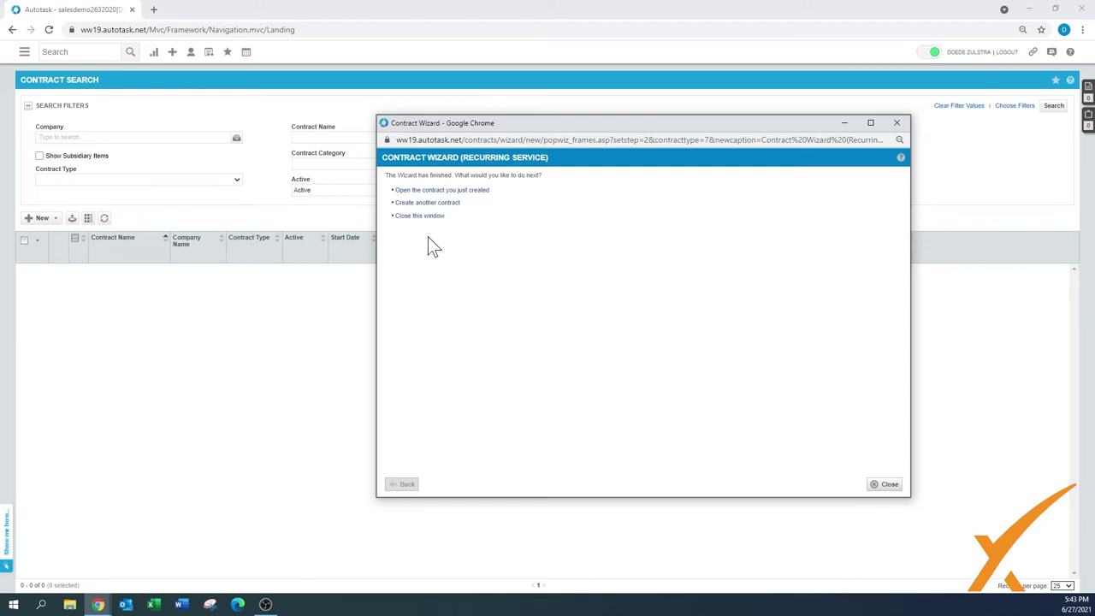
Open the newly created A1 Facilities Management contract and view its Services page.
left_click(436, 190)
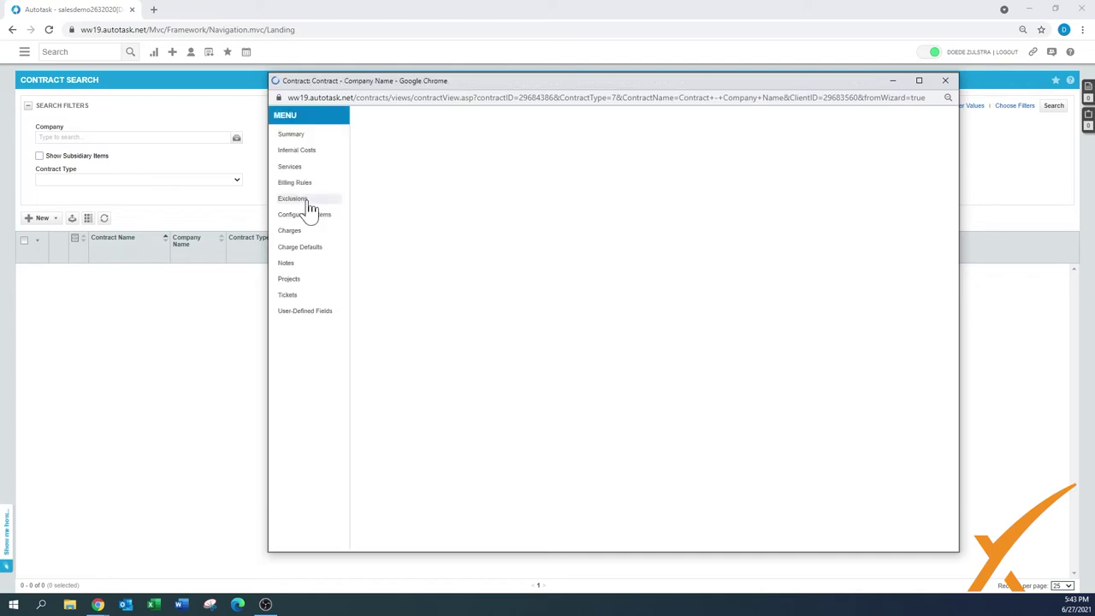
left_click(376, 137)
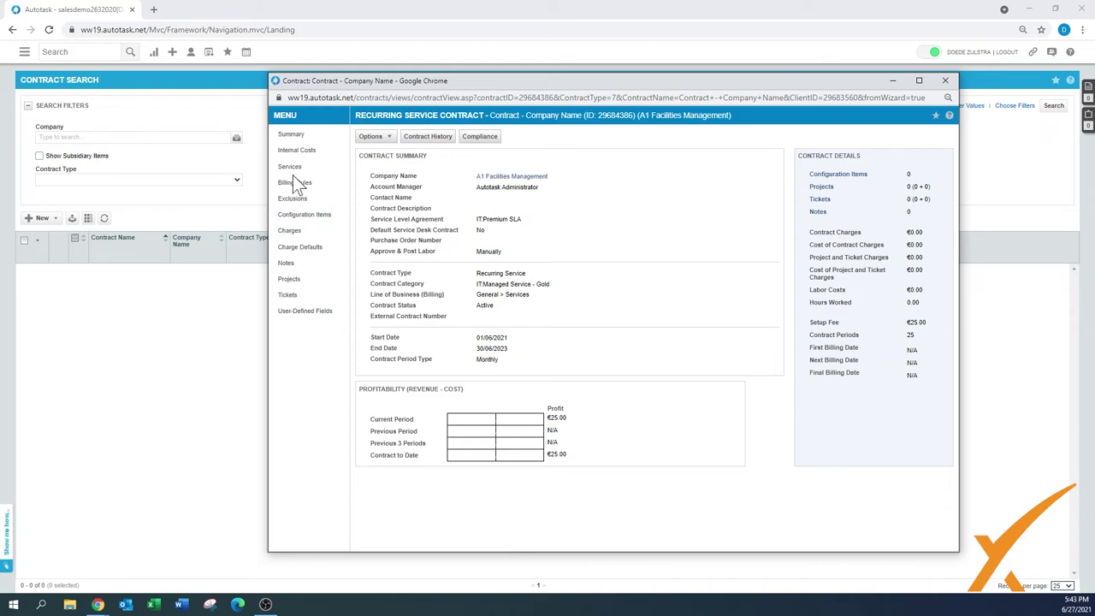
left_click(289, 169)
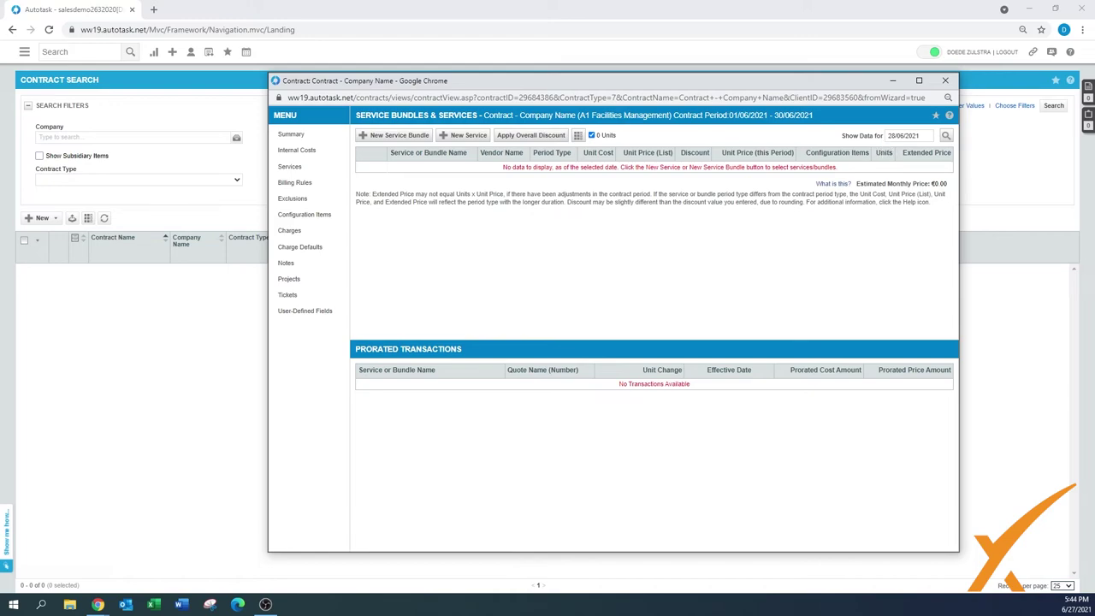
Show data for 24/06/2021 and add the IT:Monitoring Server service at €150.00 monthly.
left_click(908, 135)
left_click(946, 135)
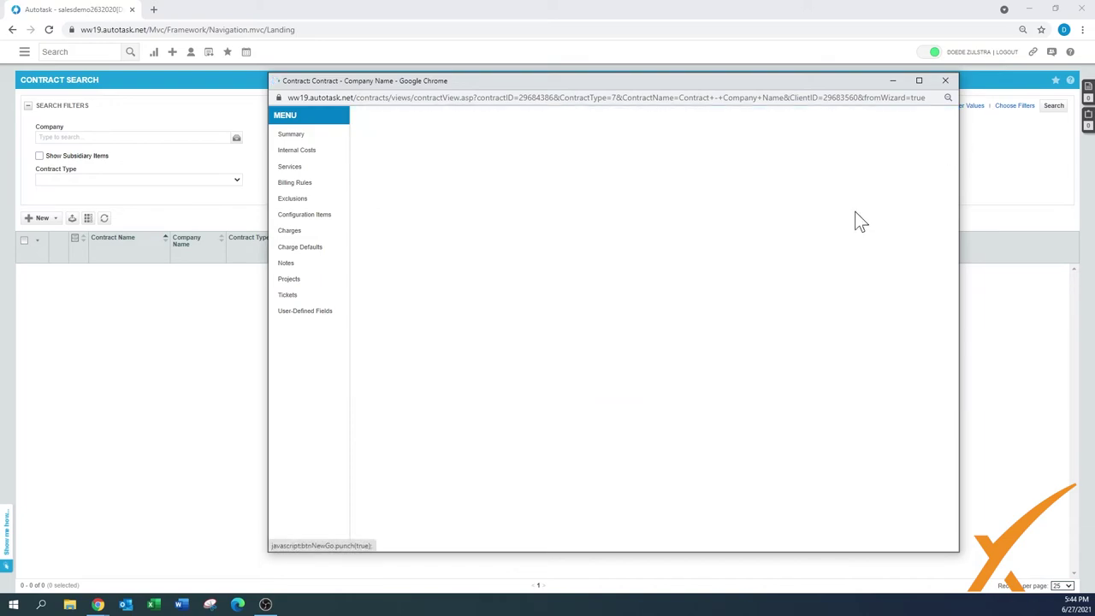
left_click(461, 139)
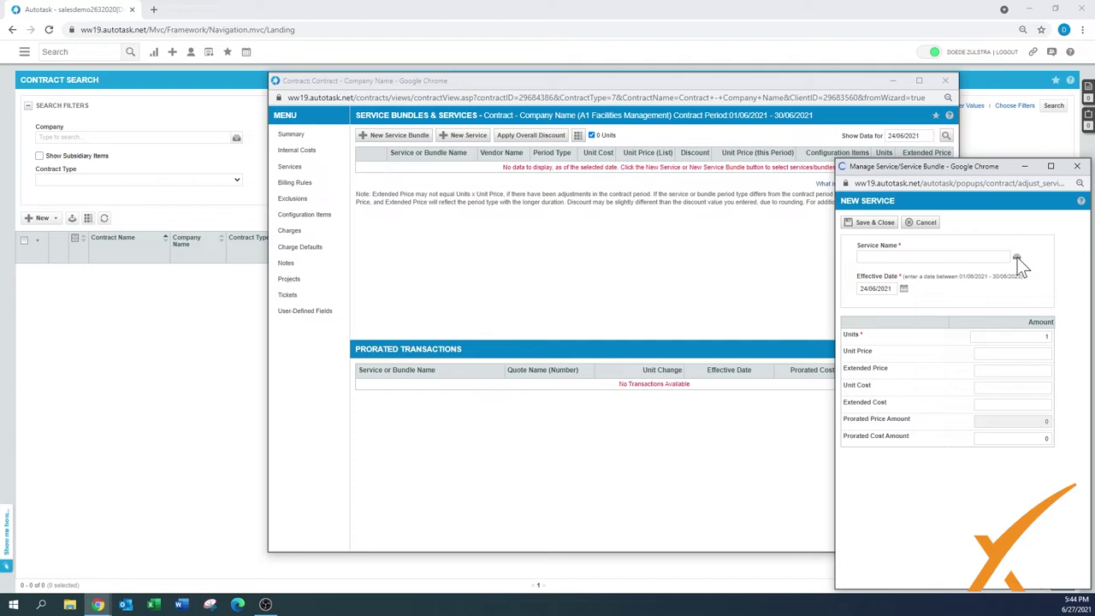
left_click(1016, 258)
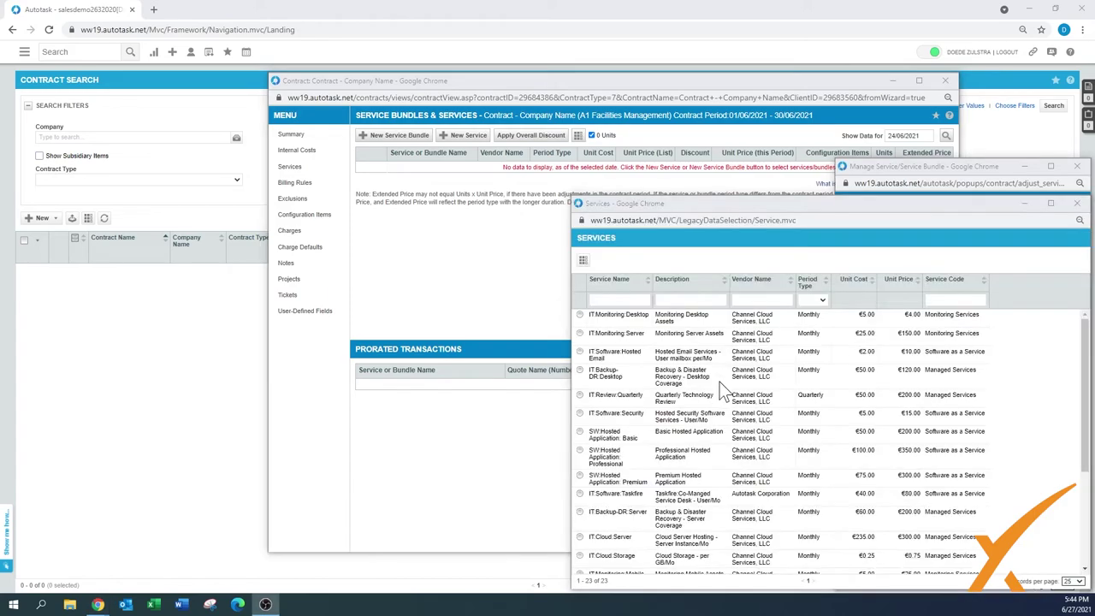
left_click(580, 334)
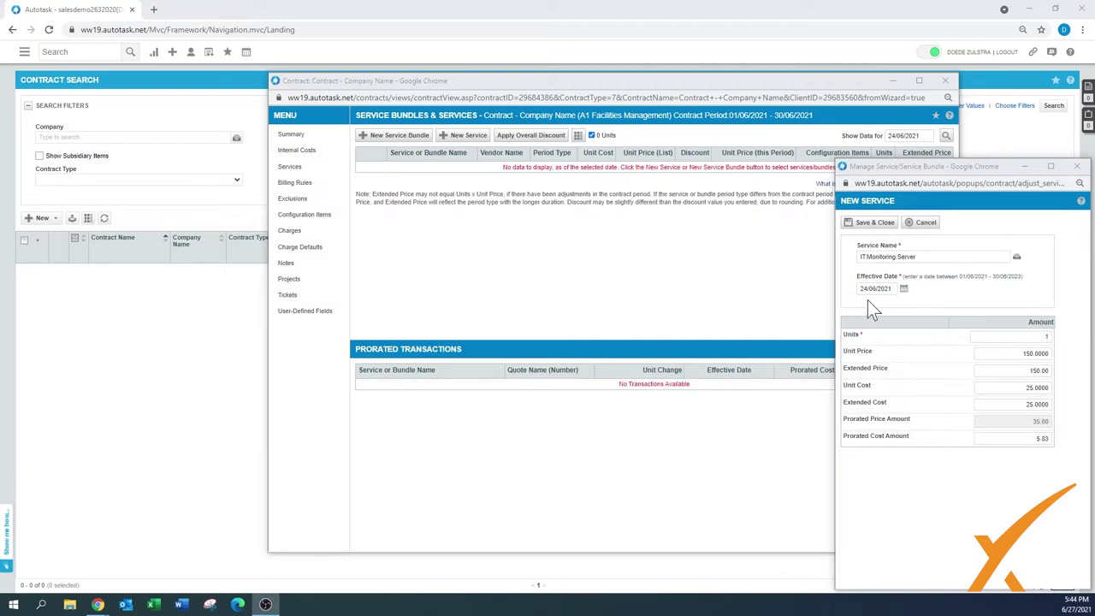
left_click(873, 224)
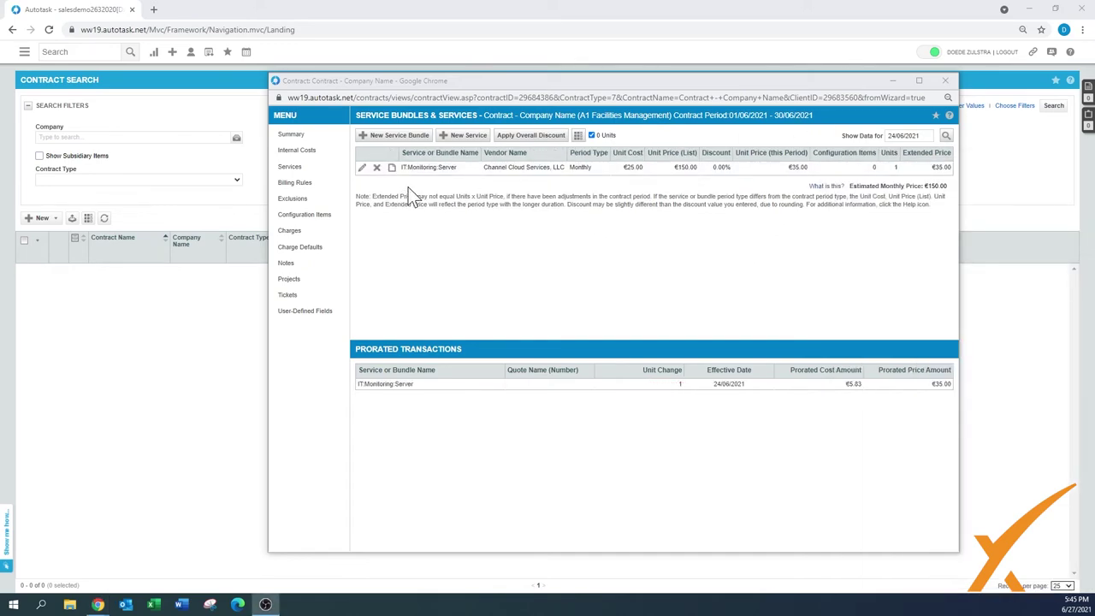
Review the contract's Exclusions and Configuration Items pages, then dismiss the browser context menu.
left_click(298, 202)
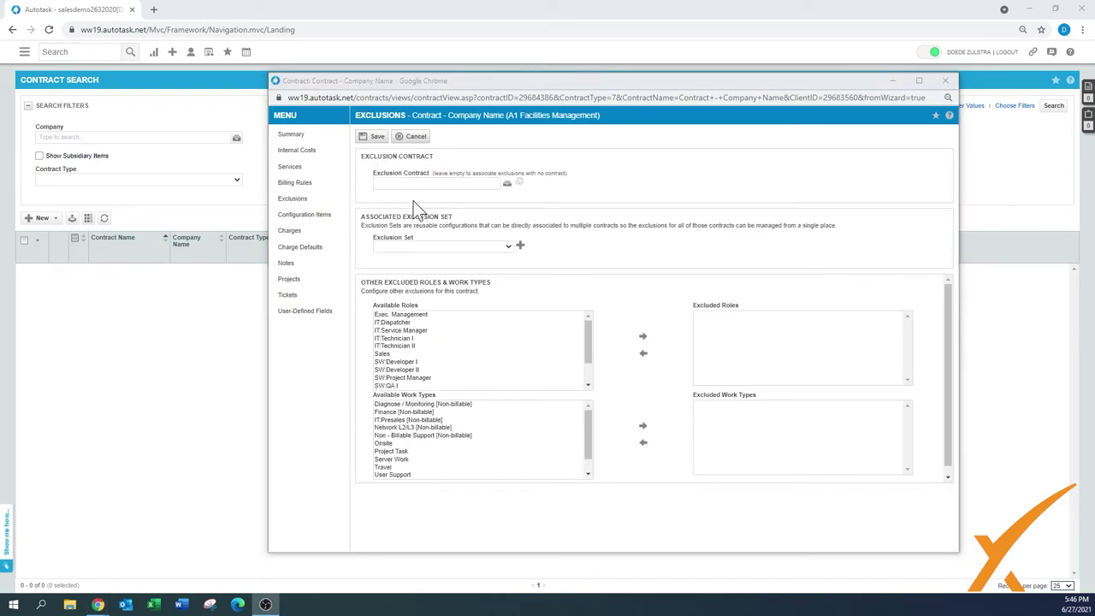
left_click(300, 215)
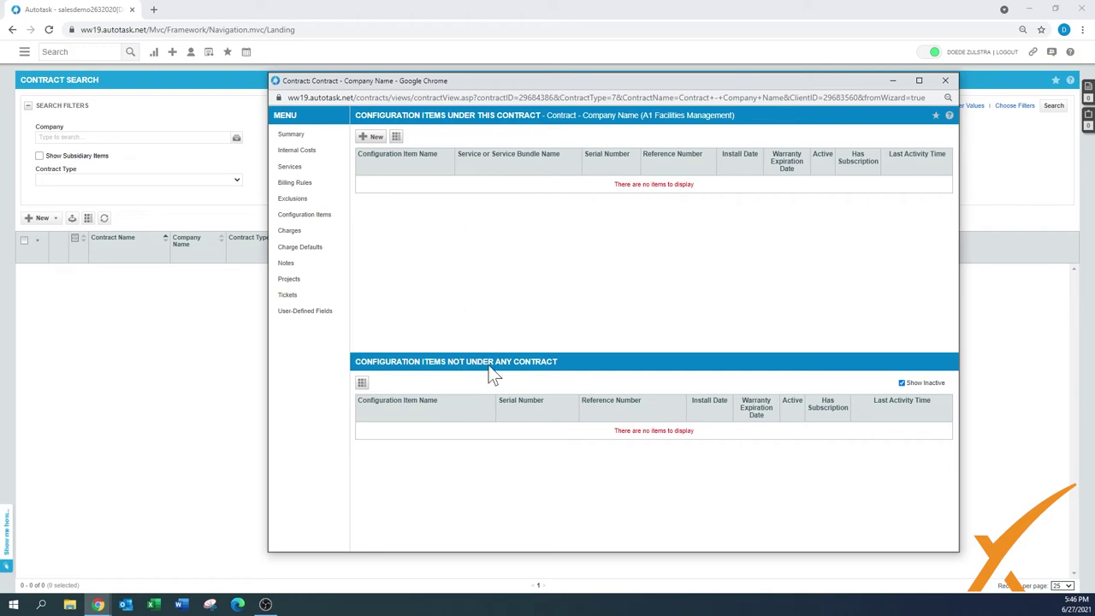
right_click(445, 434)
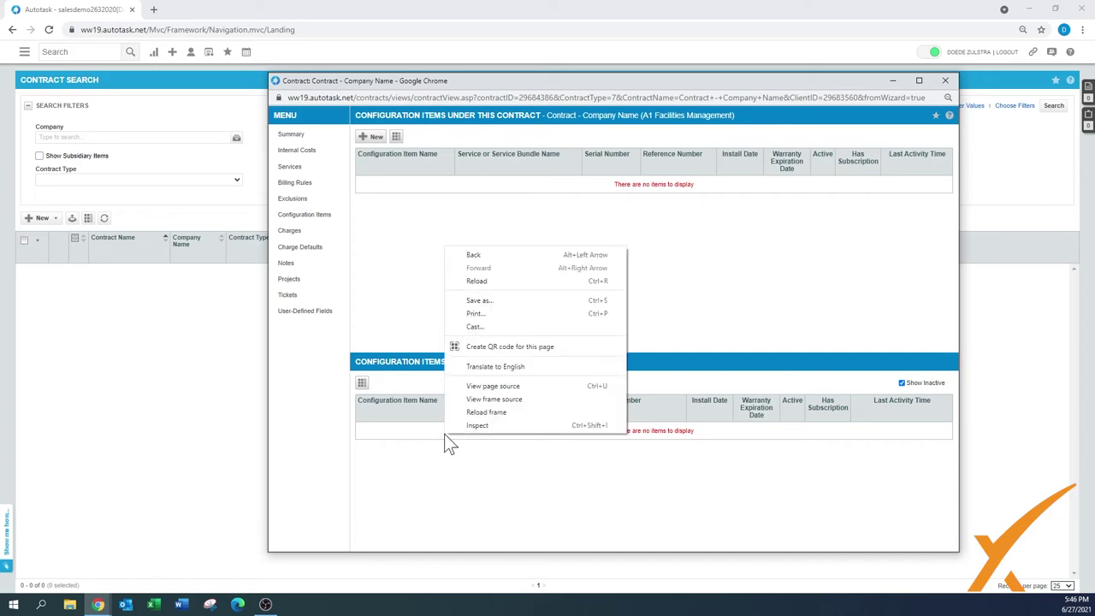
left_click(401, 315)
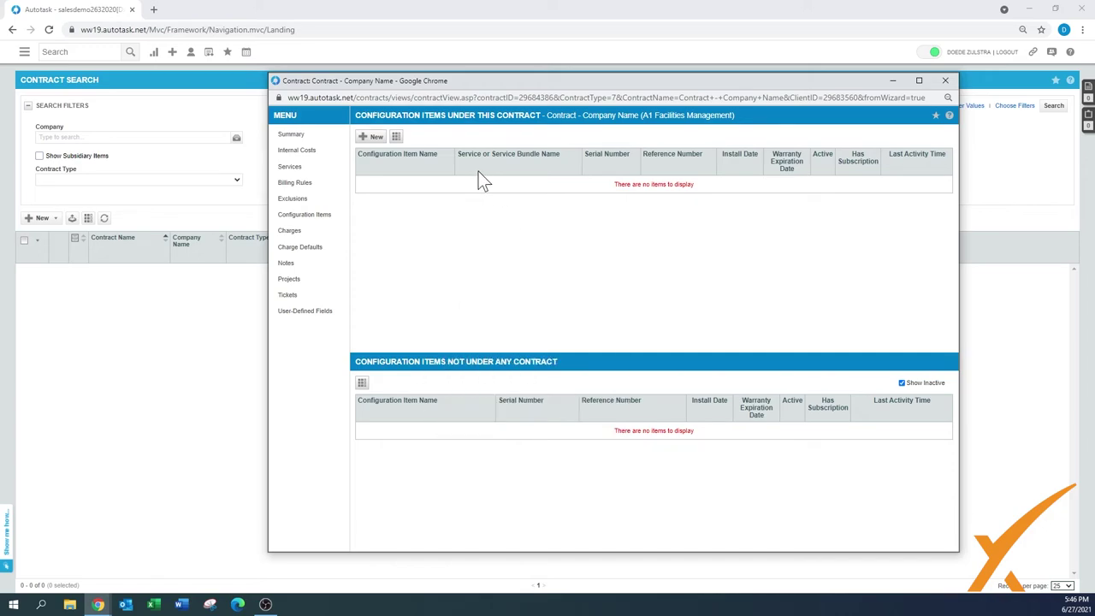
Close the contract, list active contracts, and start copying Able Manufacturing - T&M in the wizard.
left_click(945, 81)
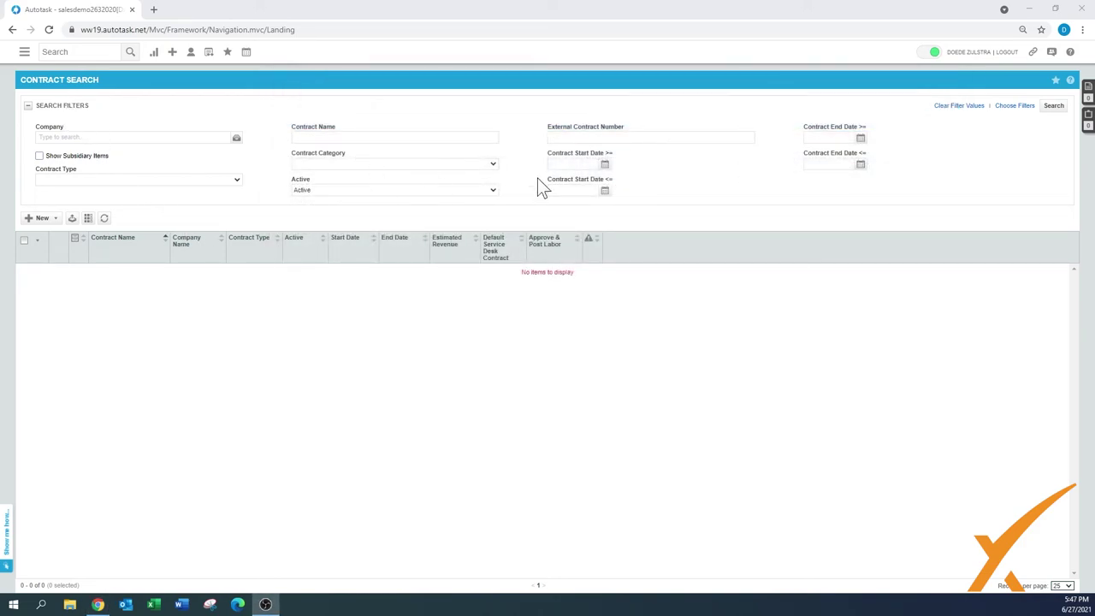
left_click(1052, 105)
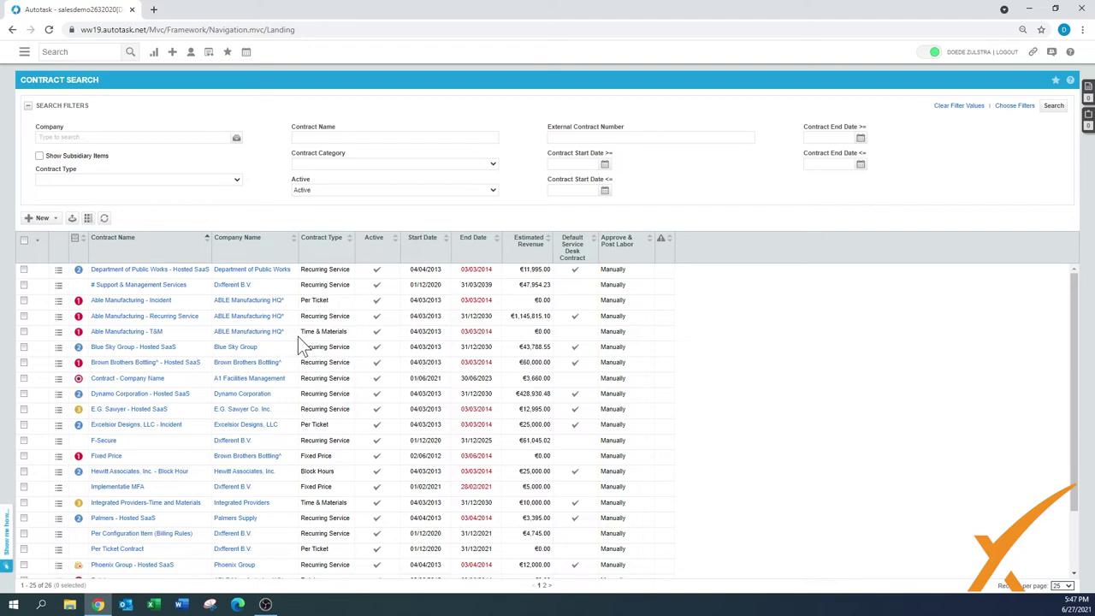
left_click(58, 333)
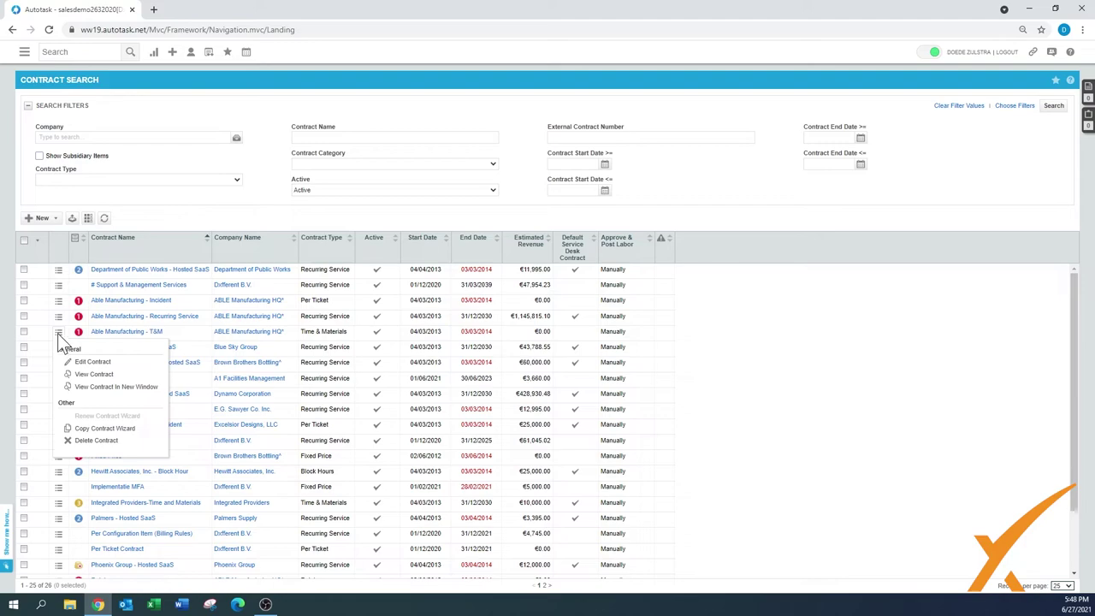
left_click(94, 429)
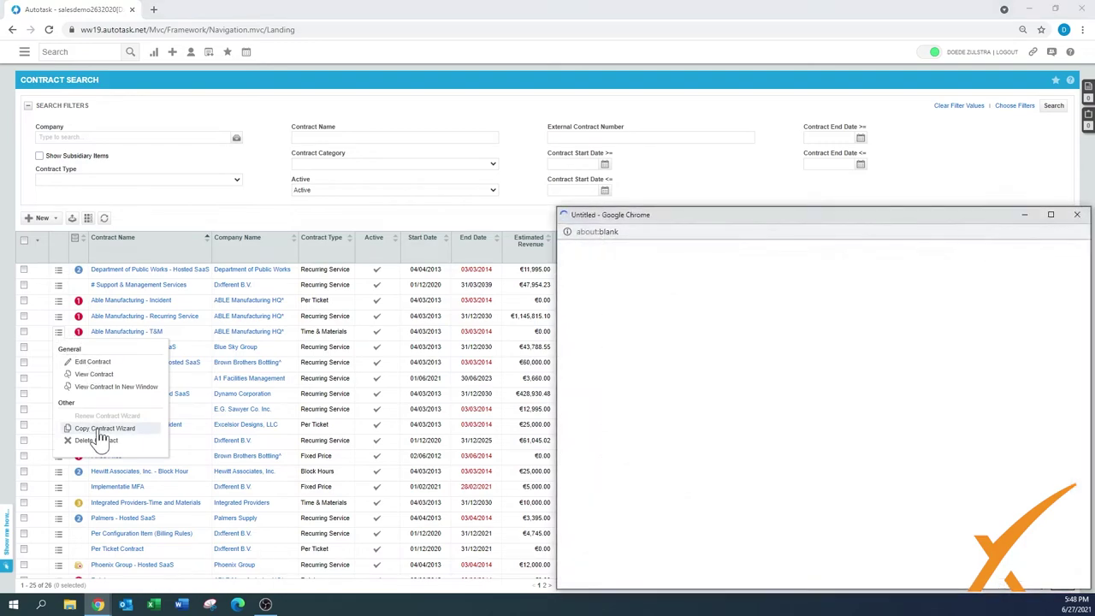
left_click_drag(711, 216, 521, 86)
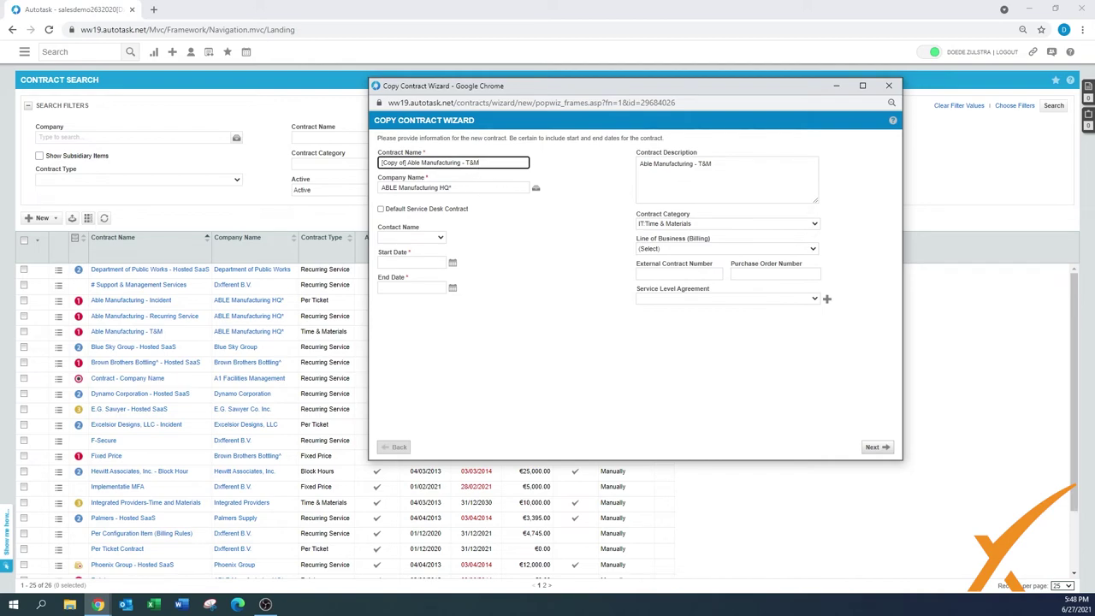
Make the copy the default service desk contract, running 01/06/2021 to 30/06/2021.
left_click(382, 211)
left_click(453, 262)
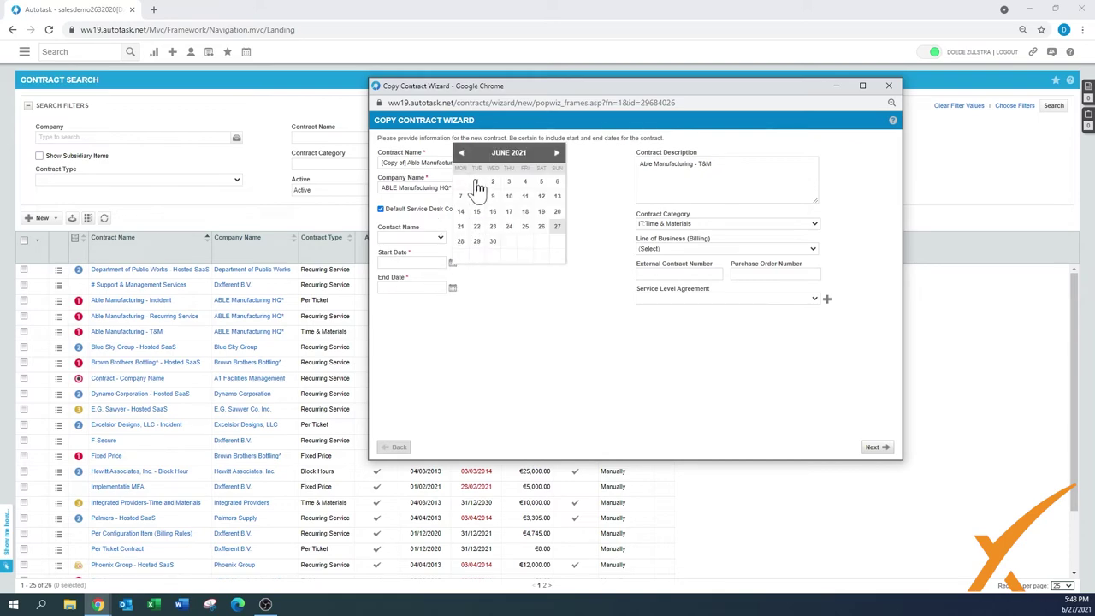
left_click(477, 186)
left_click(452, 288)
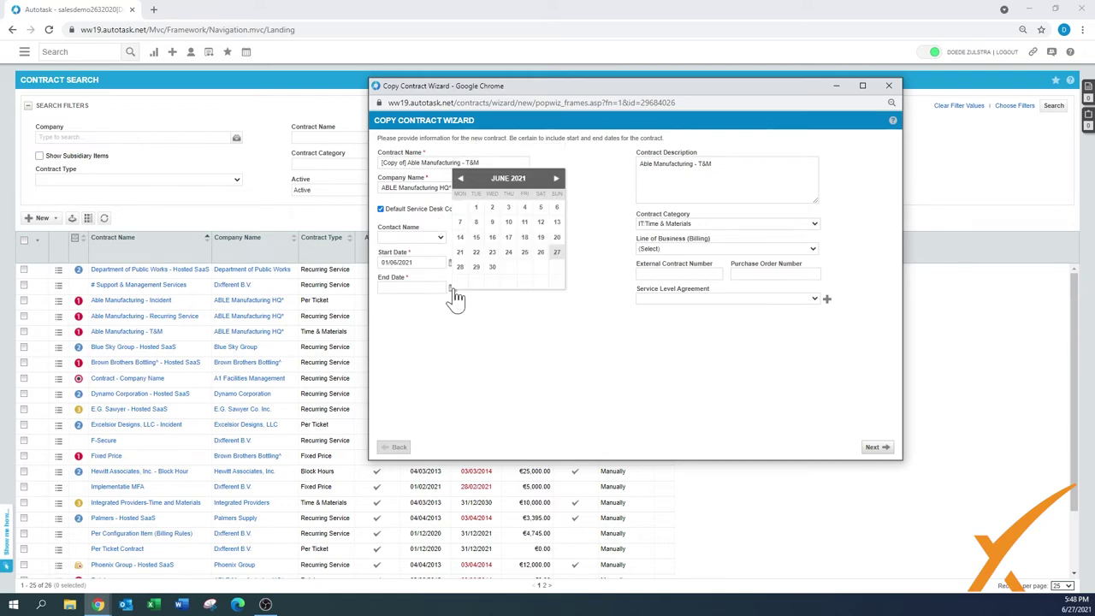
left_click(492, 268)
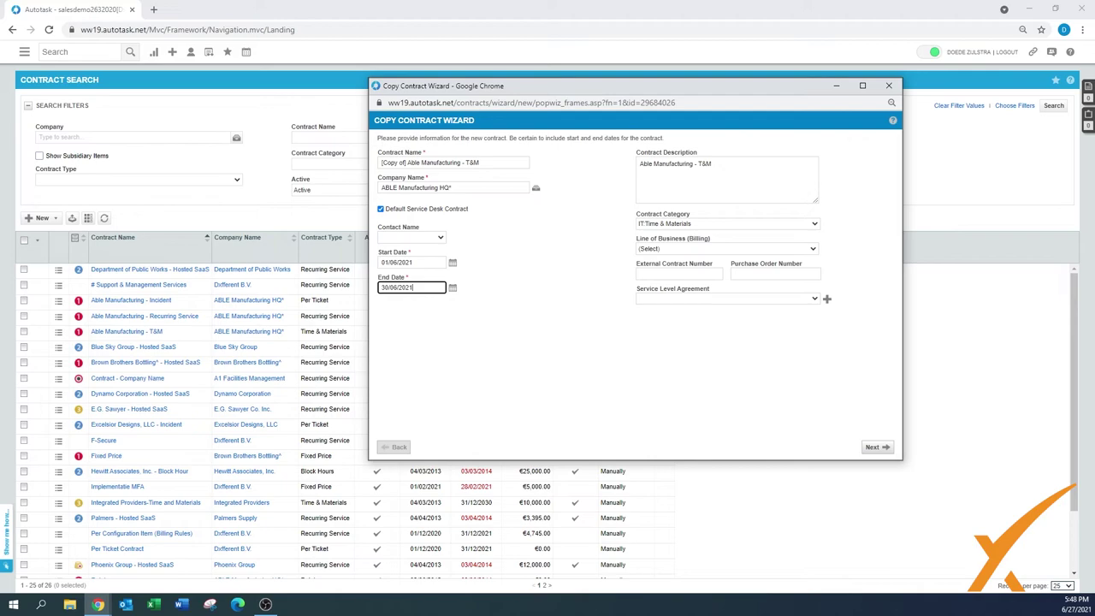
Look through the service level agreement options and advance the copy wizard.
left_click(813, 300)
left_click(811, 304)
left_click(874, 450)
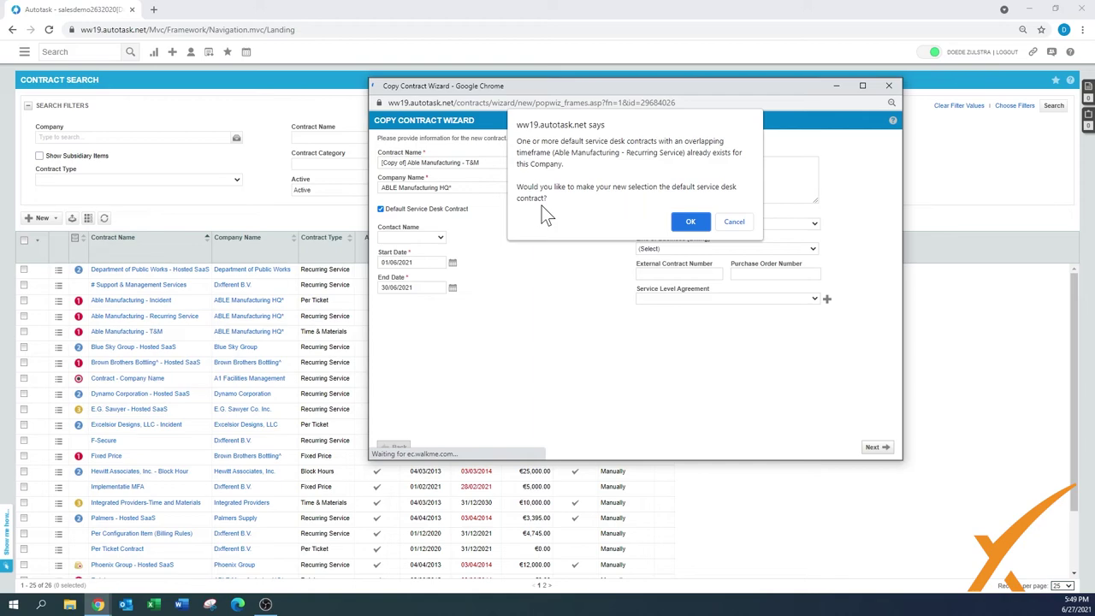
Accept the default service desk prompt and require start and stop times for time reporting.
key("Return")
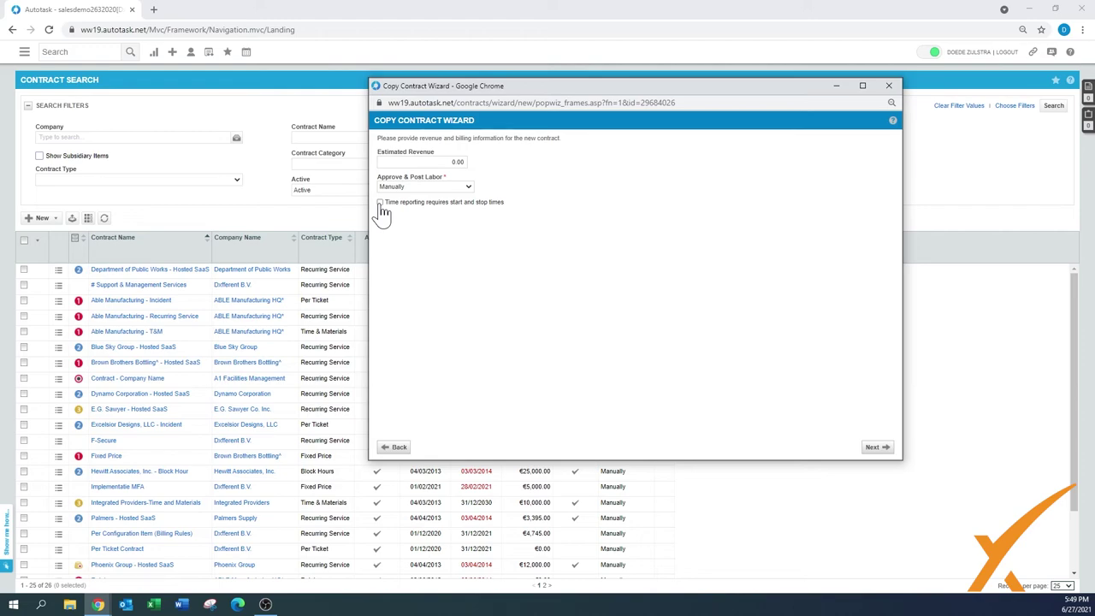
left_click(380, 203)
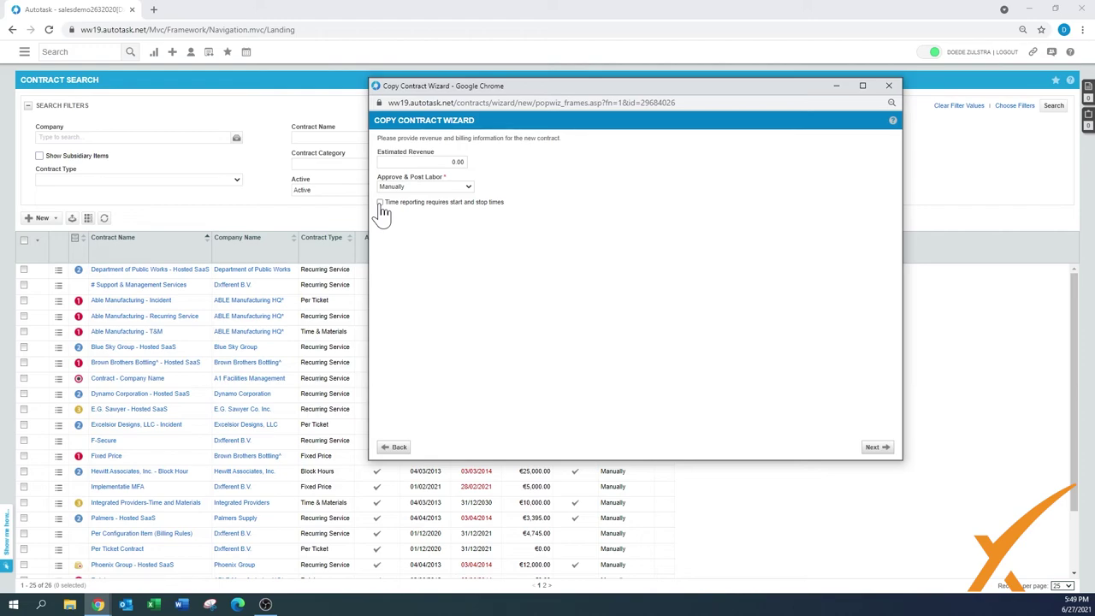
left_click(874, 449)
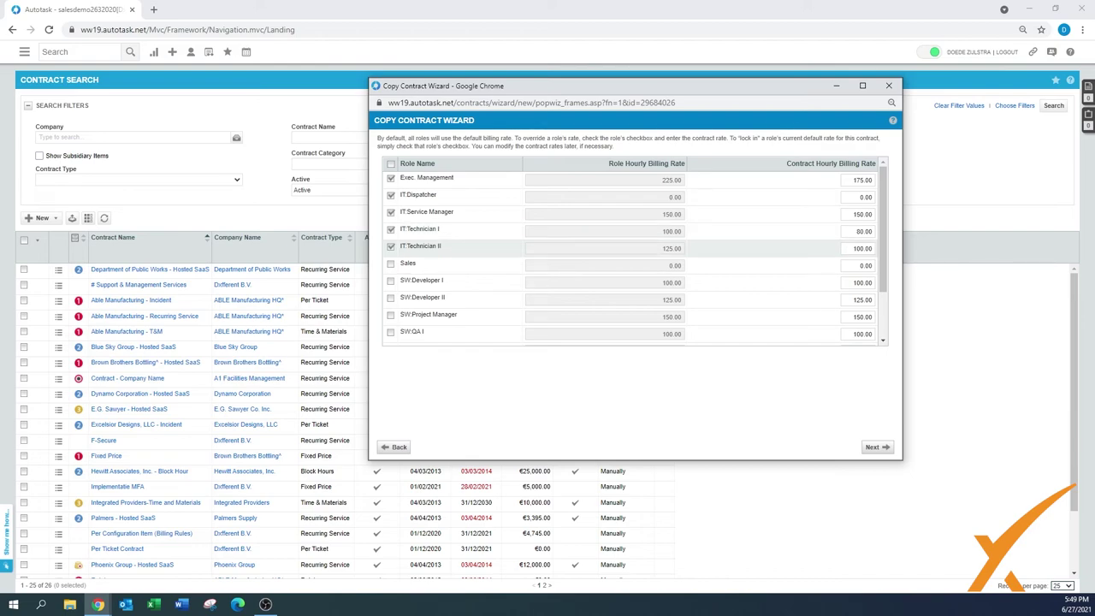
Set IT:Technician II's contract rate to 90.00 per hour.
left_click(853, 250)
type("90")
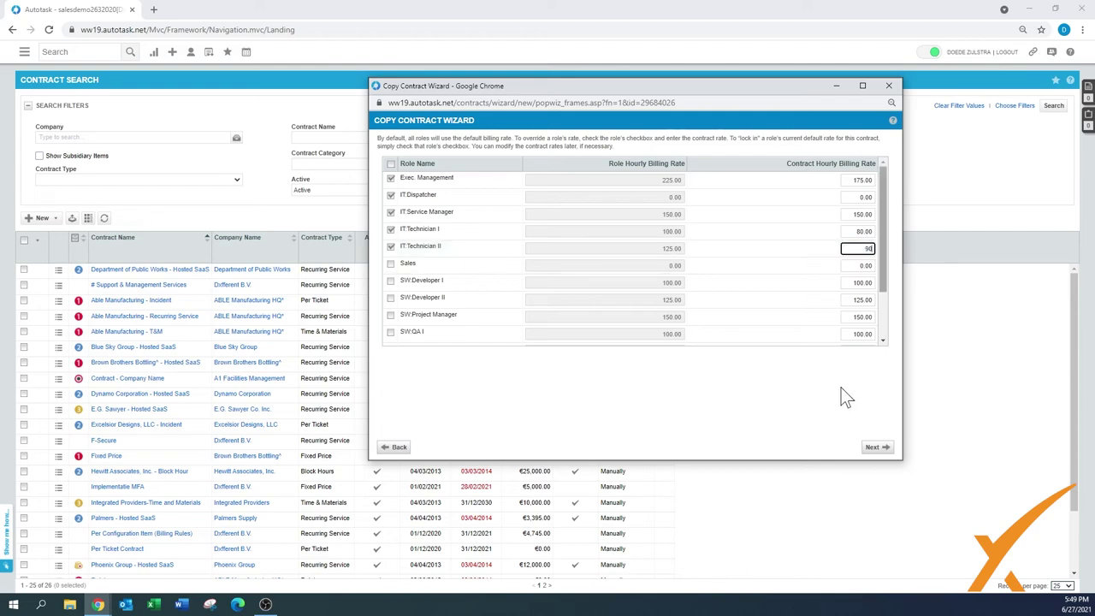
left_click(840, 395)
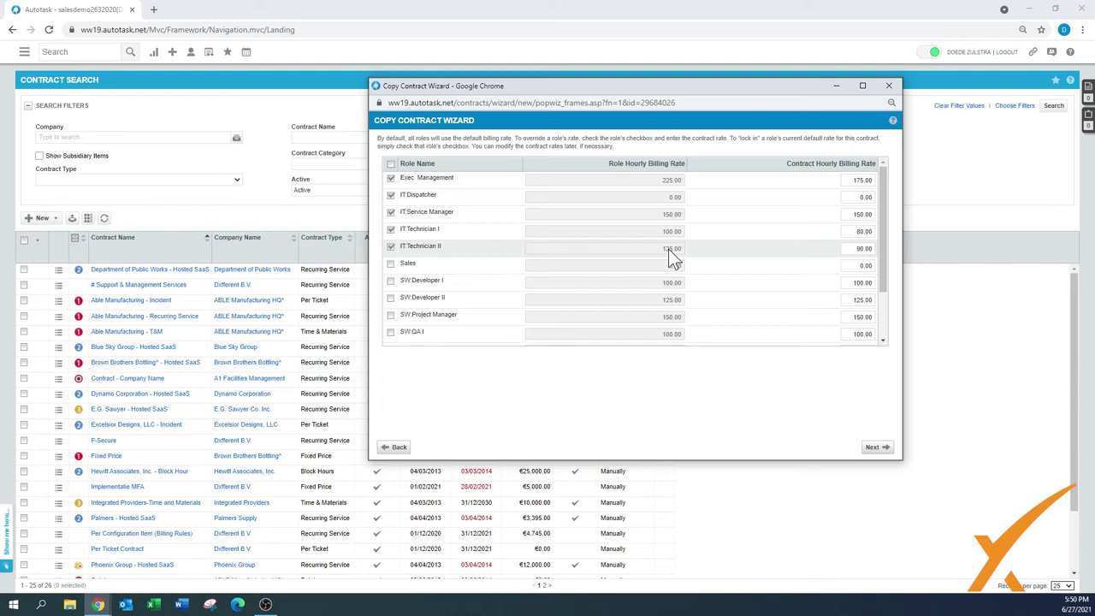
Pass the notification page and finish creating the copied Able Manufacturing - T&M contract.
left_click(874, 449)
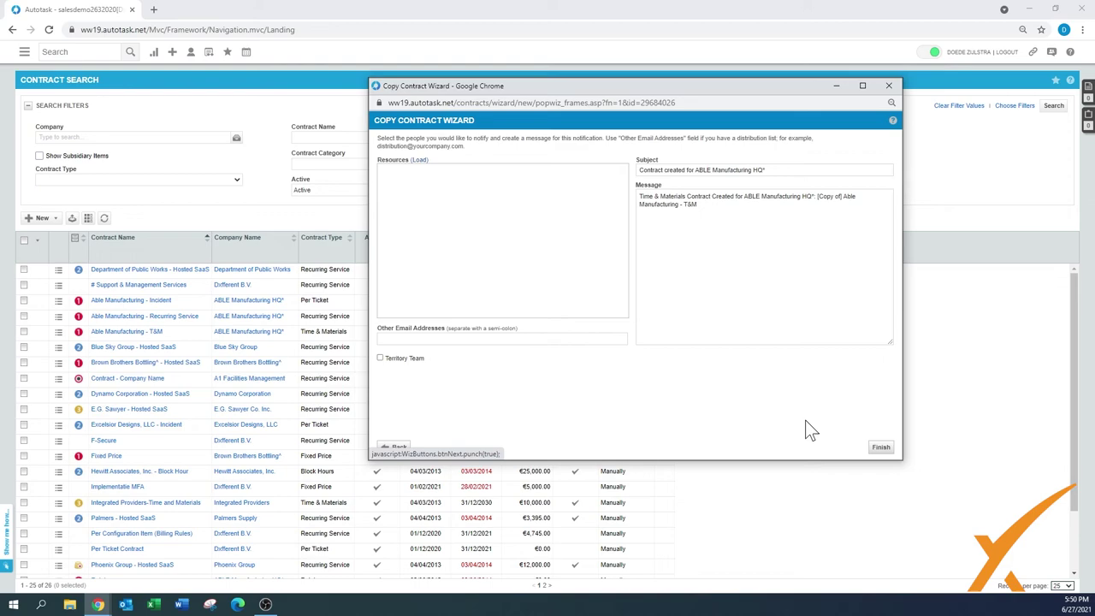
left_click(881, 447)
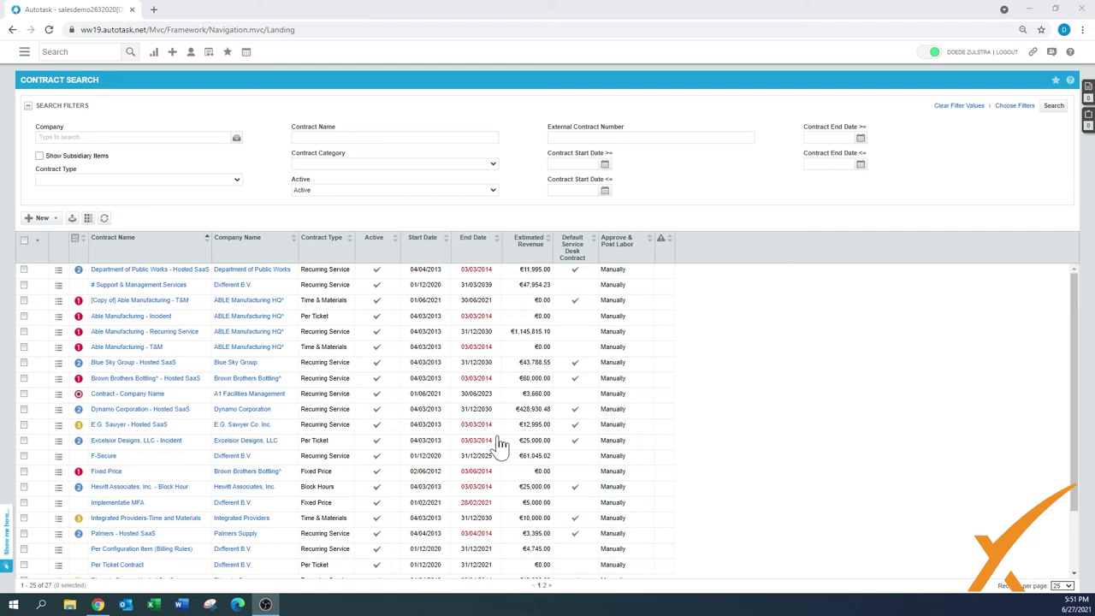
scroll(291, 425, "down", 1)
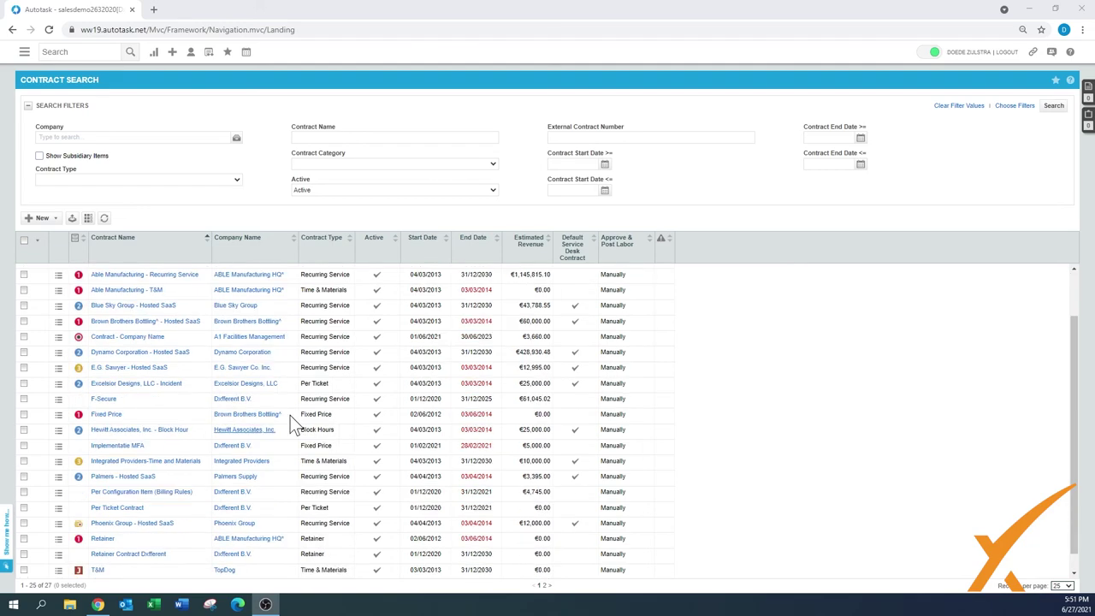